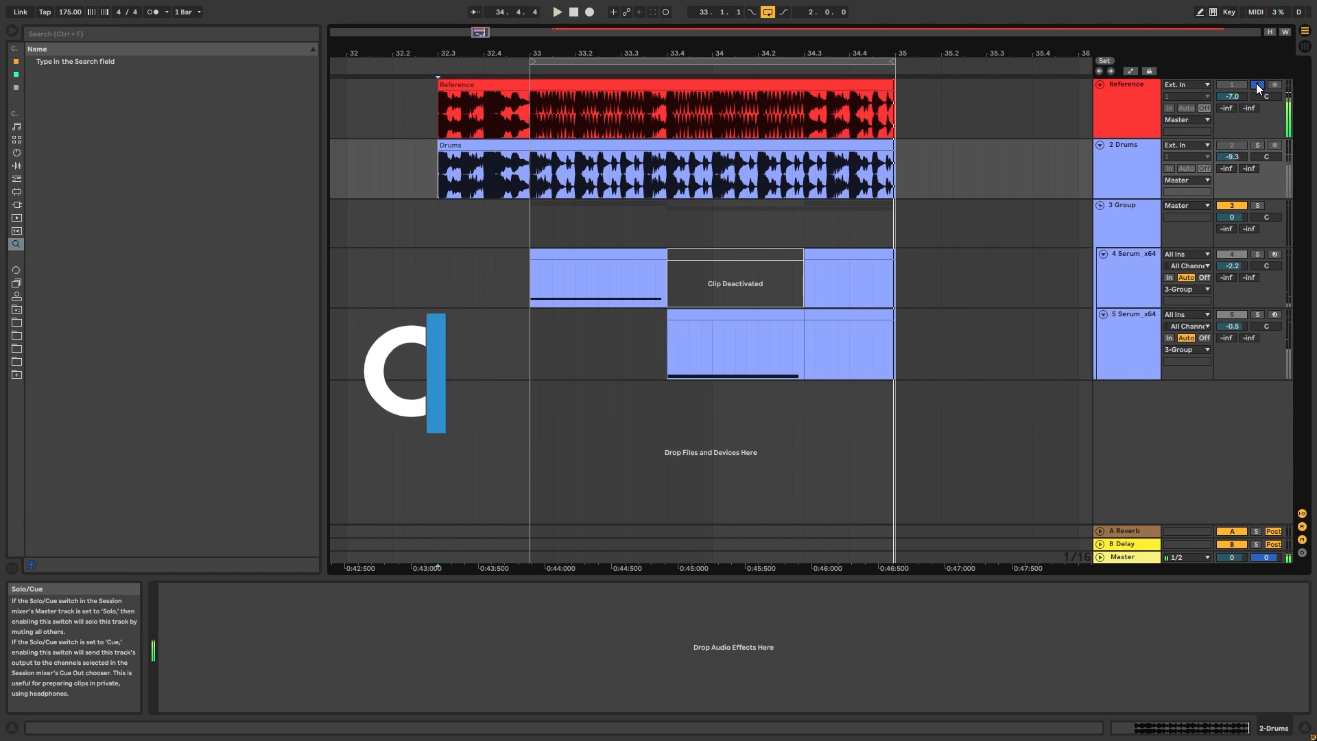
# Play the looped section with the Reference track's solo off and the Drums track muted to hear the basses alone
pyautogui.click(1257, 85)
pyautogui.press('space')
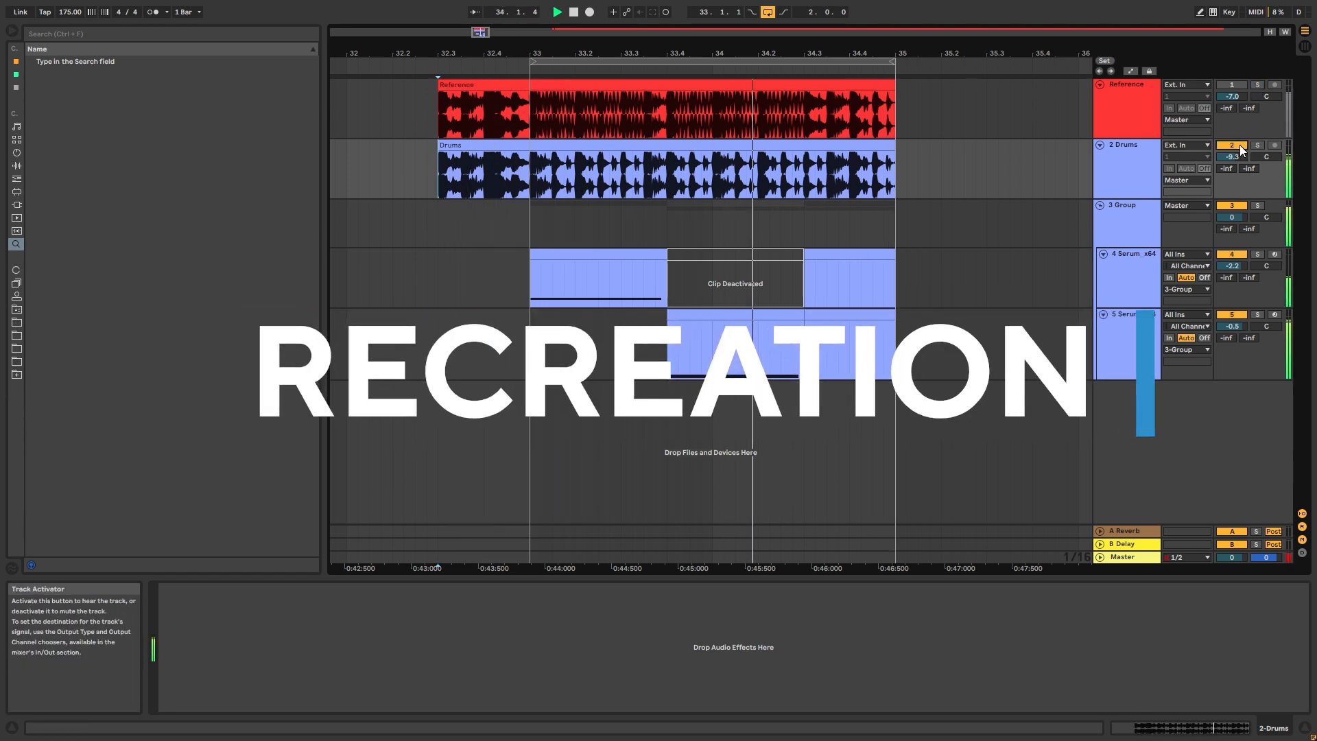
pyautogui.click(1236, 144)
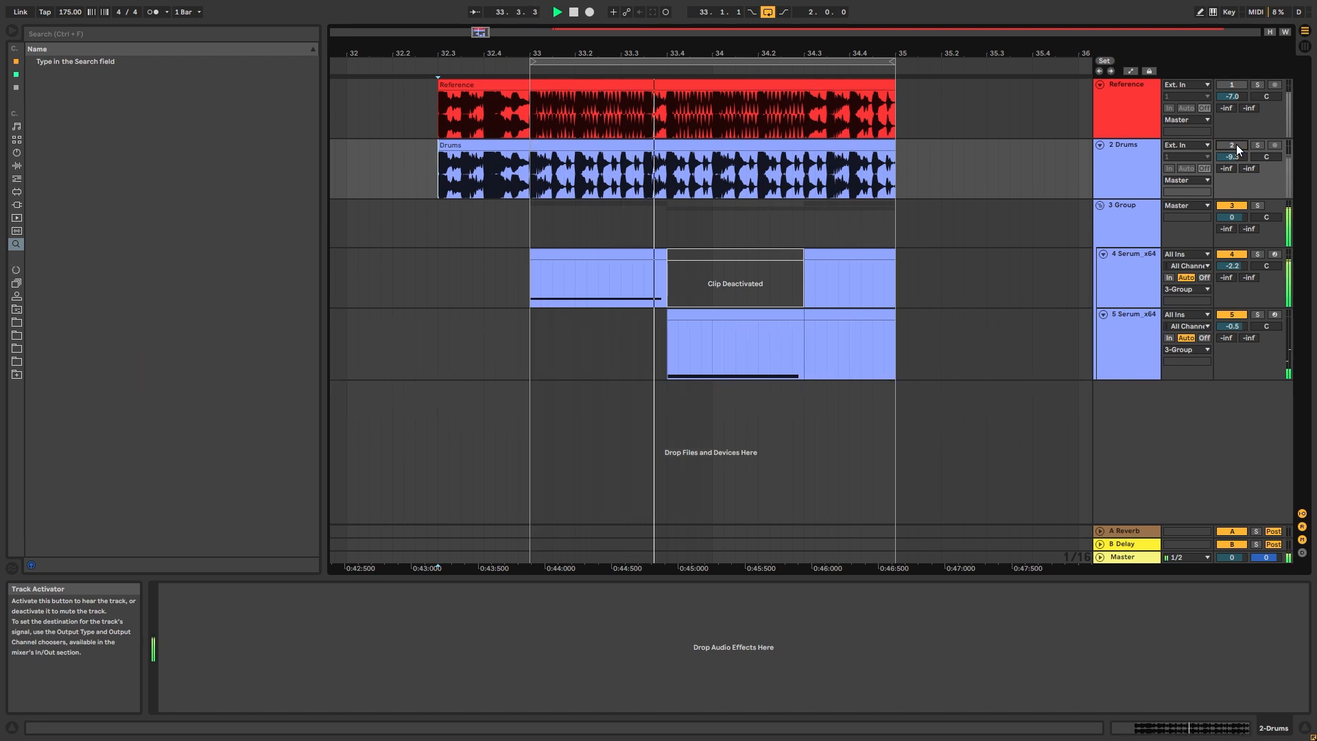
pyautogui.press('space')
pyautogui.click(528, 167)
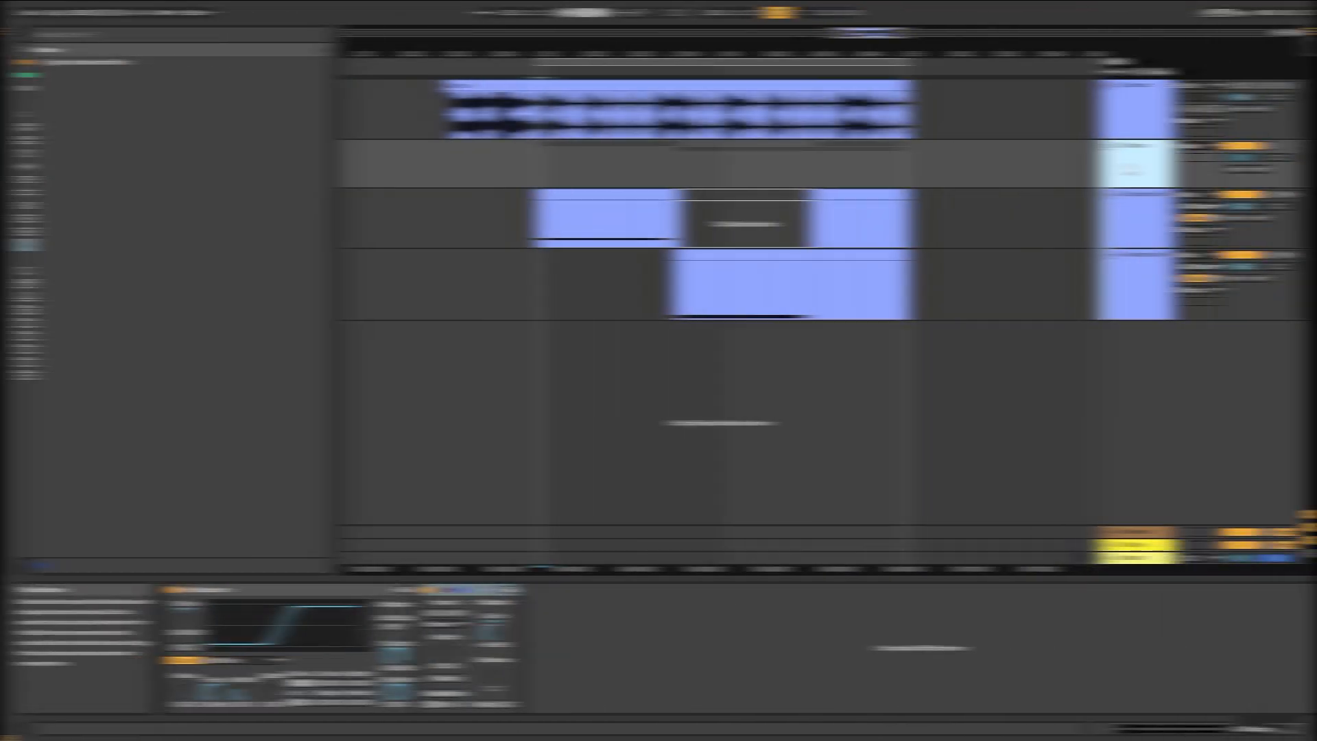
# Delete the deactivated clip and the last clip on the first Serum track, plus the last clip on the second Serum track
pyautogui.moveTo(964, 220); pyautogui.dragTo(666, 198)
pyautogui.press('Delete')
pyautogui.click(841, 255)
pyautogui.press('Delete')
pyautogui.click(805, 218)
pyautogui.click(530, 176)
pyautogui.click(519, 208)
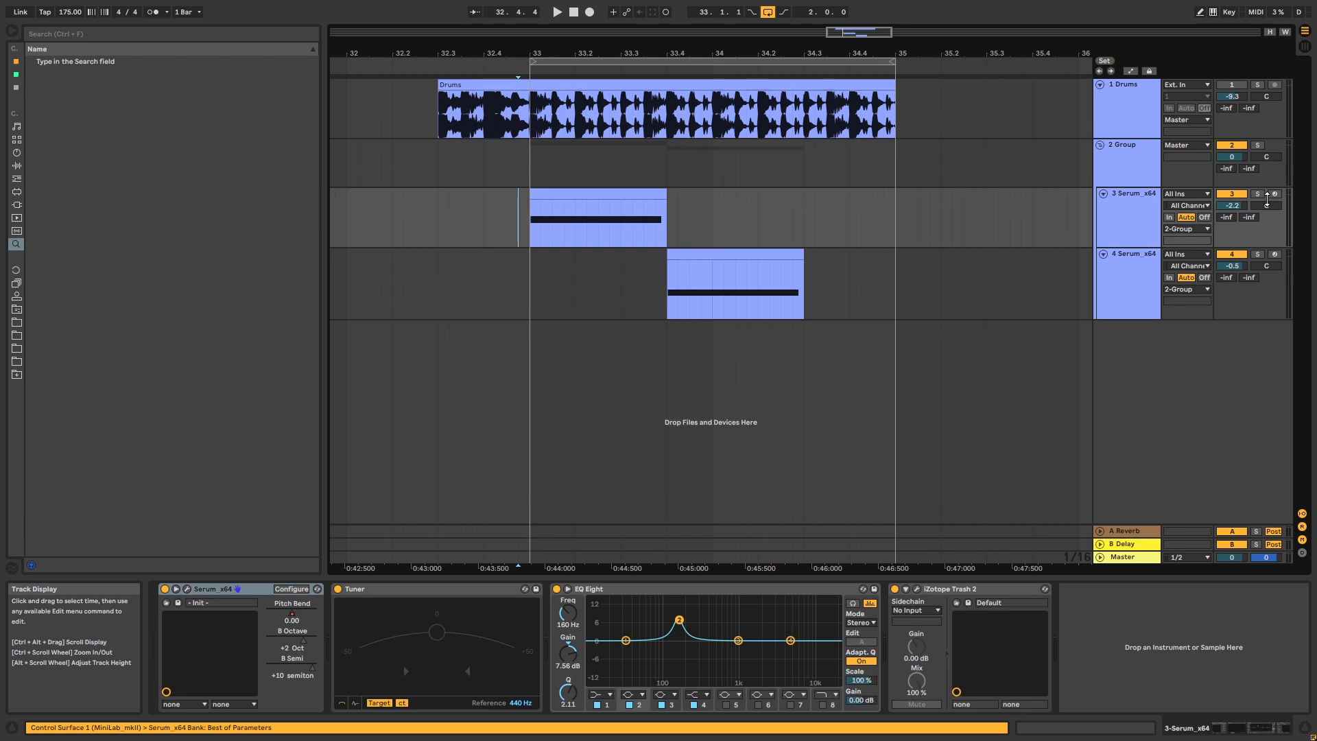
# Solo the first Serum track and play its clip, and do the same for the second Serum track
pyautogui.click(1258, 194)
pyautogui.press('space')
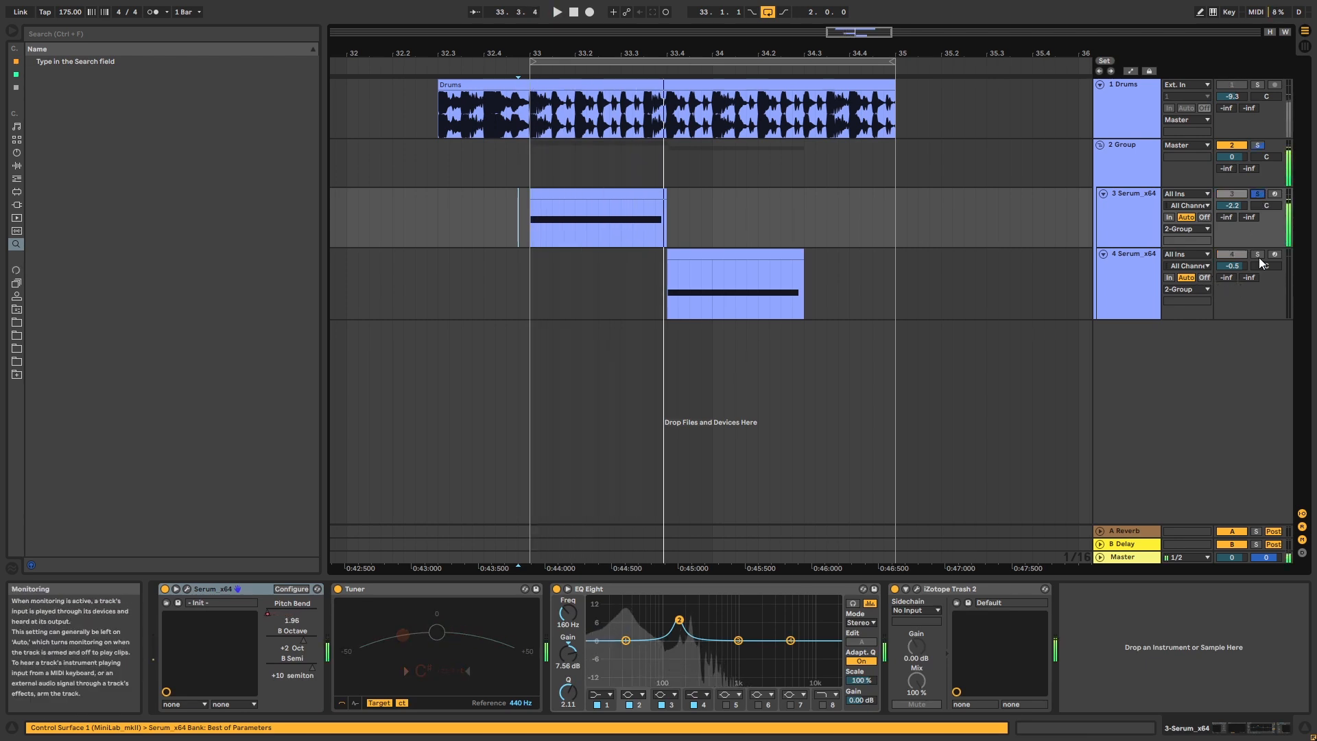
pyautogui.click(1257, 254)
pyautogui.press('space')
pyautogui.click(701, 237)
pyautogui.click(740, 255)
pyautogui.press('space')
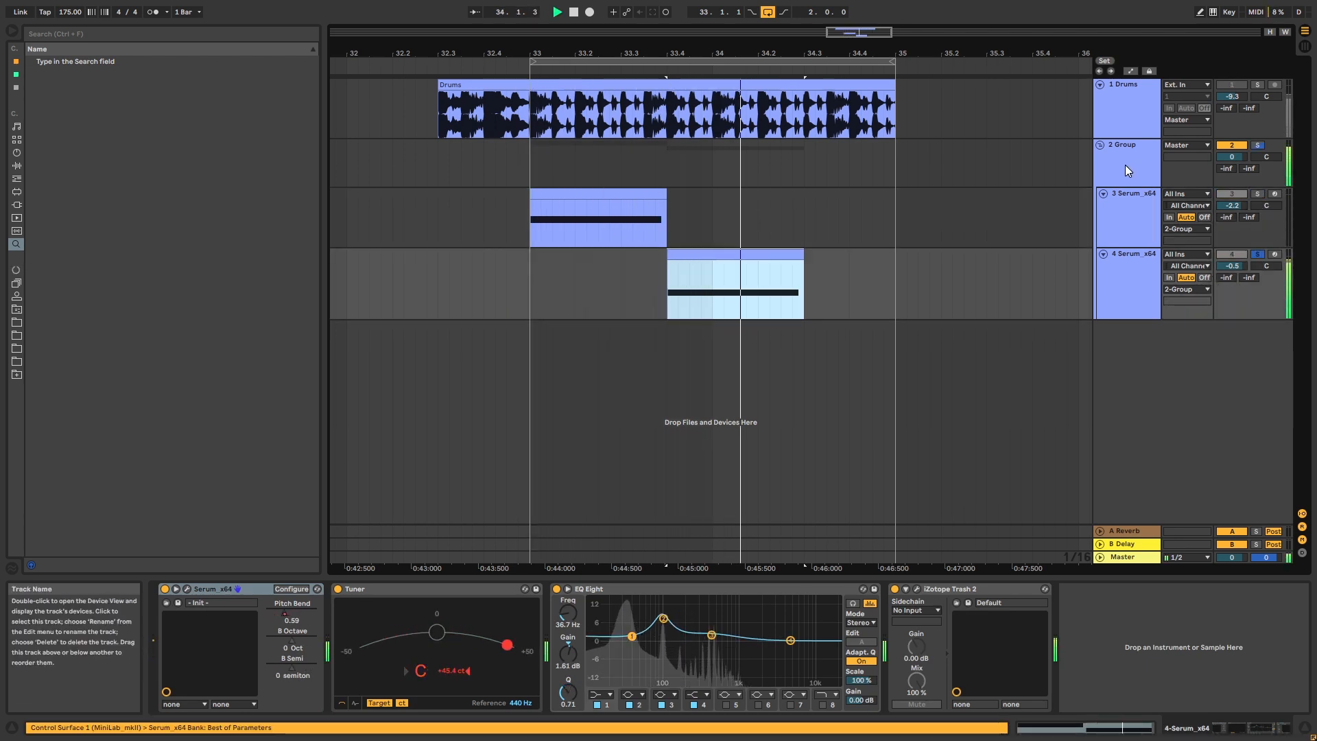
# Solo the Drums track and play it on its own from bar 33
pyautogui.click(1257, 85)
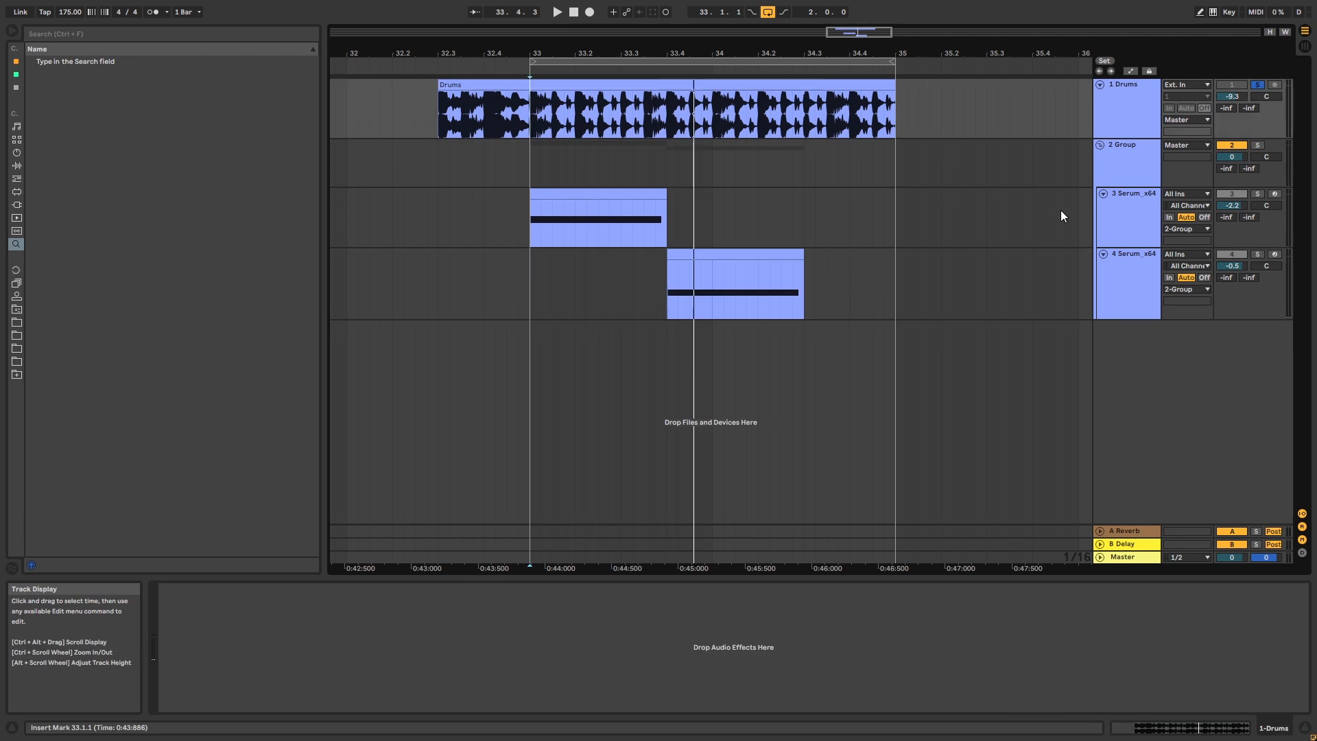
pyautogui.press('space')
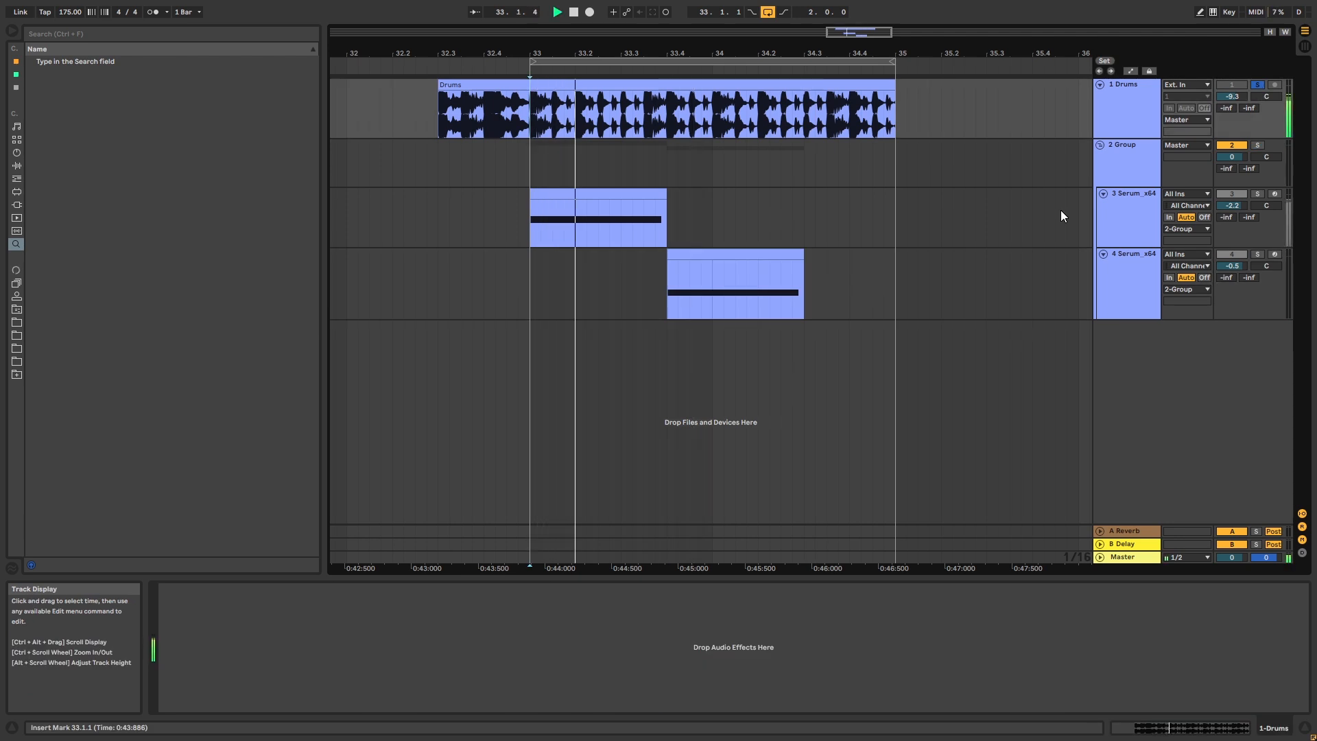
pyautogui.press('space')
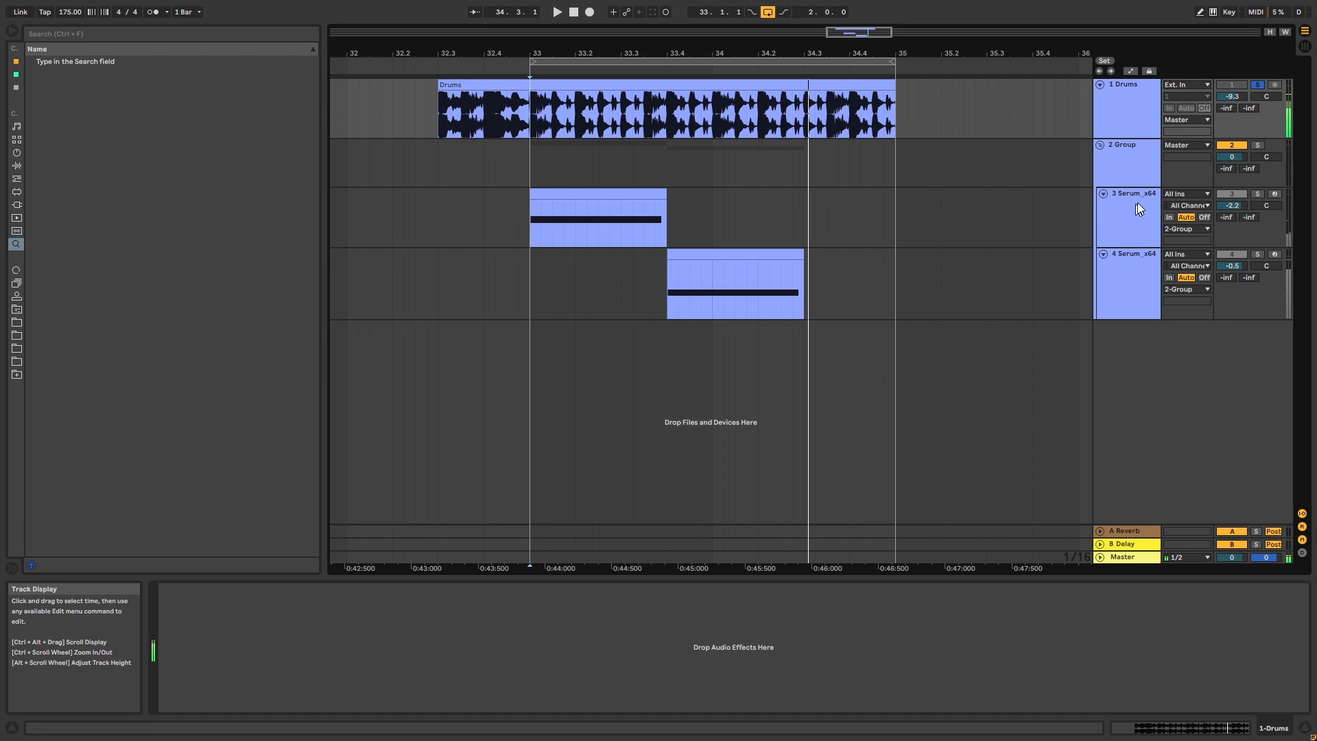
# Open a Serum instrument for the first bass and try its pitch-bend wheel downward
pyautogui.click(1130, 218)
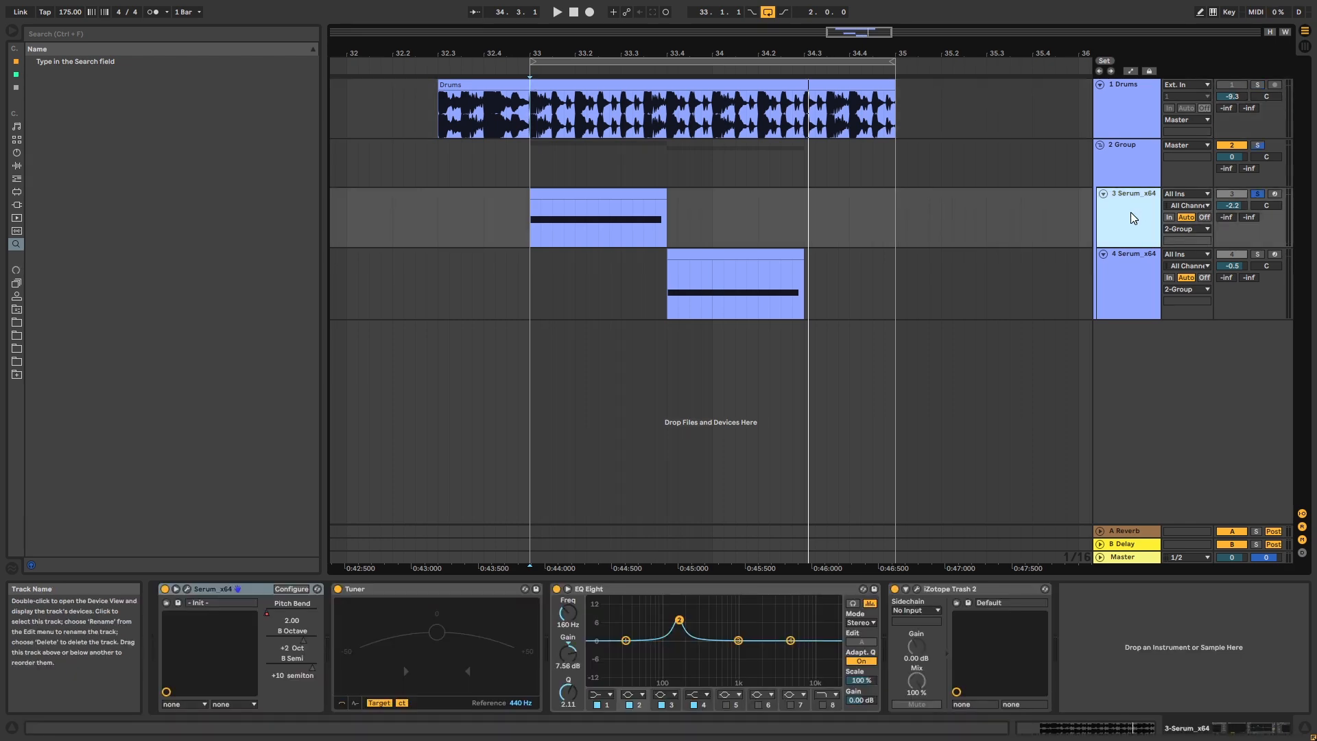
pyautogui.hotkey('ctrl', 'alt', 'p')
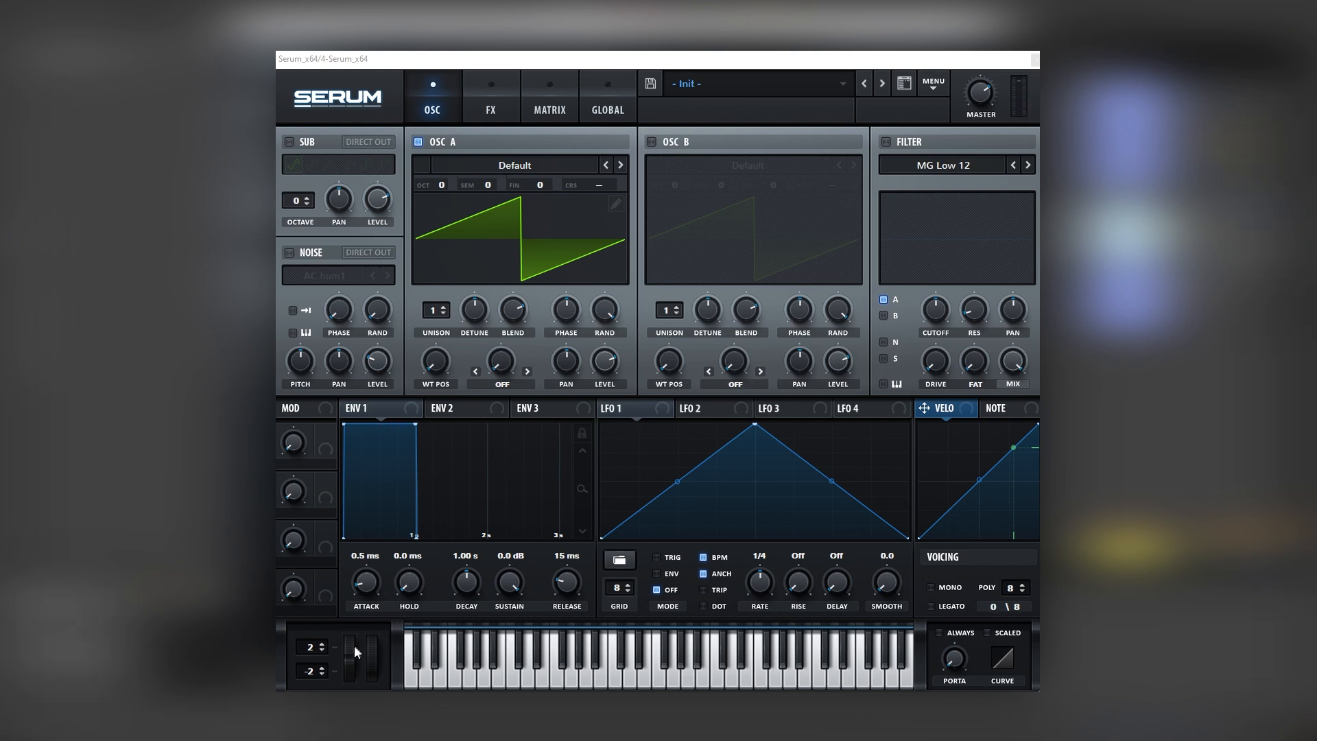
pyautogui.moveTo(349, 655)
pyautogui.mouseDown()
pyautogui.moveTo(352, 639)
pyautogui.moveTo(348, 660)
pyautogui.mouseUp()
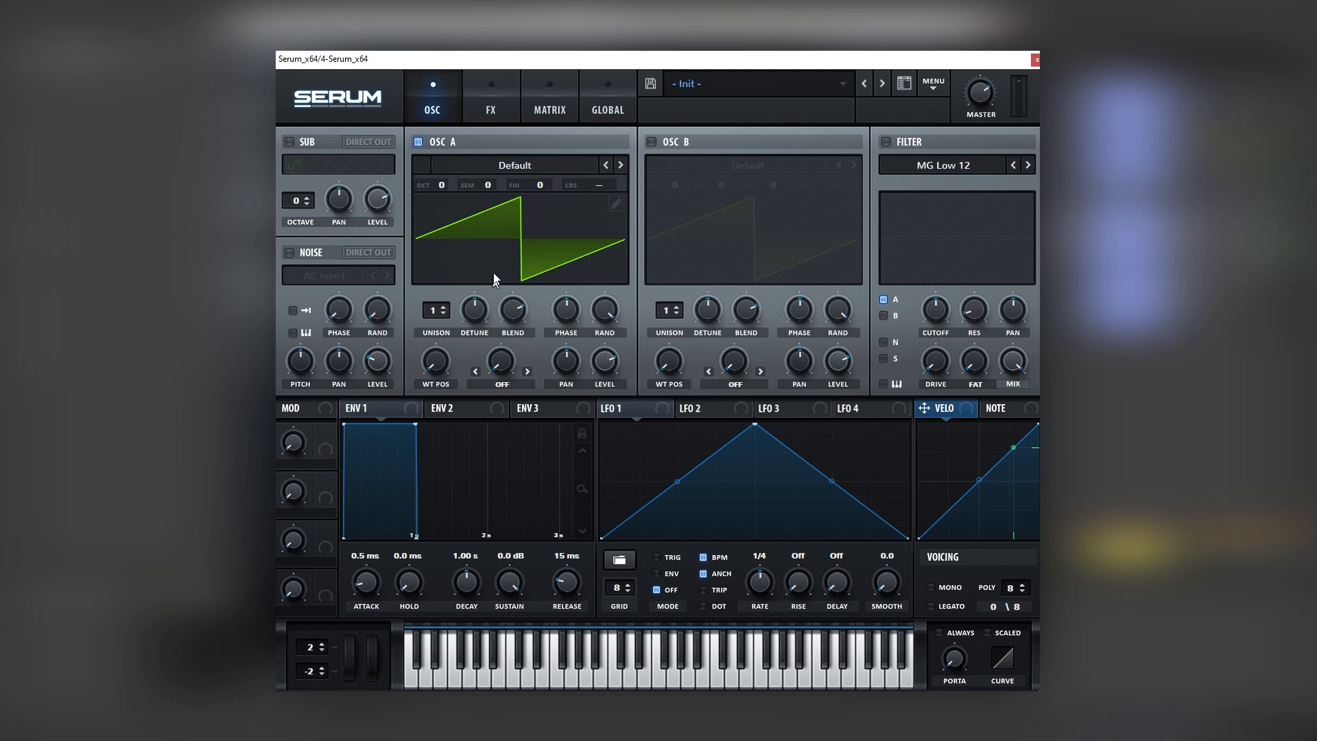
# Load the Basic Shapes wavetable in Serum's oscillator A
pyautogui.click(495, 170)
pyautogui.moveTo(500, 215)
pyautogui.click(590, 282)
# Enable oscillator B with the Basic Shapes wavetable, raise its octave and lower its level
pyautogui.click(651, 141)
pyautogui.click(684, 164)
pyautogui.moveTo(691, 212)
pyautogui.click(782, 280)
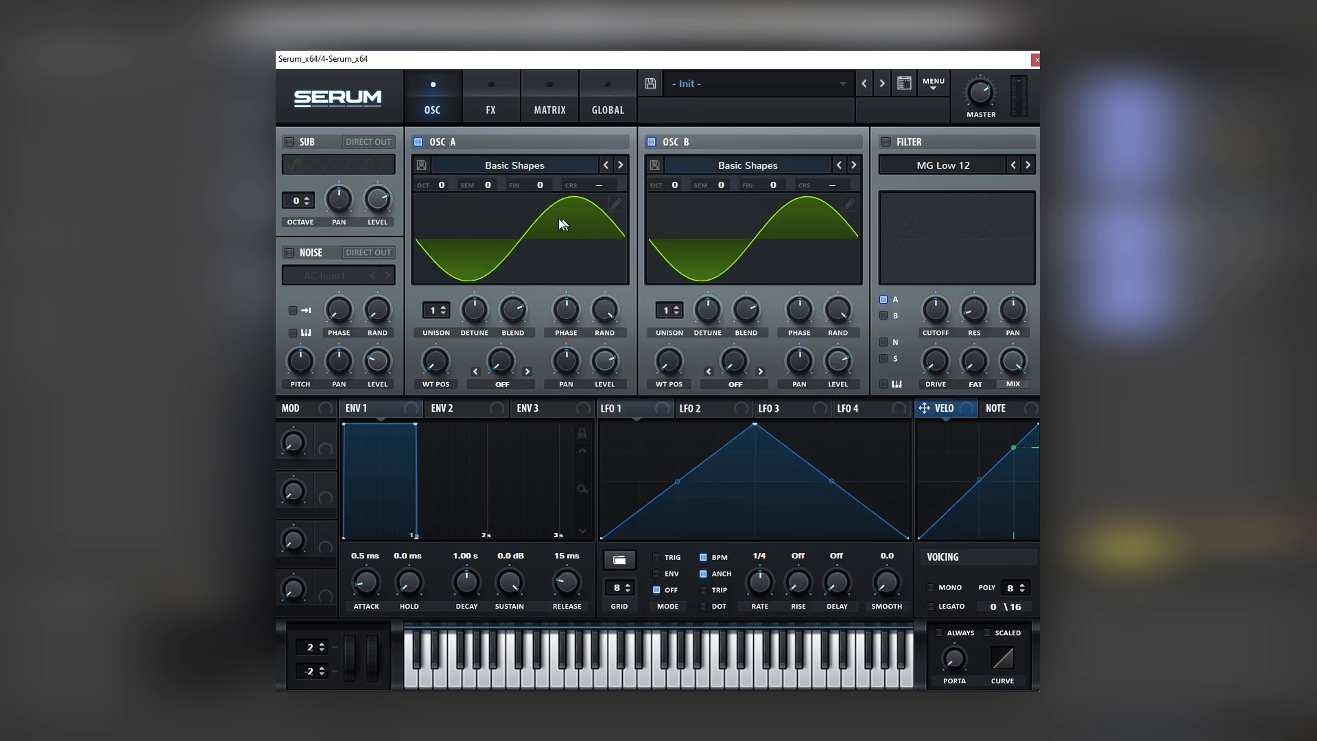
pyautogui.moveTo(671, 184); pyautogui.dragTo(734, 106)
pyautogui.moveTo(837, 363); pyautogui.dragTo(835, 389)
# Enable Tube distortion with a low-pass pre-filter at 788 and Q 0.1, and set its drive to 50%
pyautogui.click(491, 100)
pyautogui.click(294, 172)
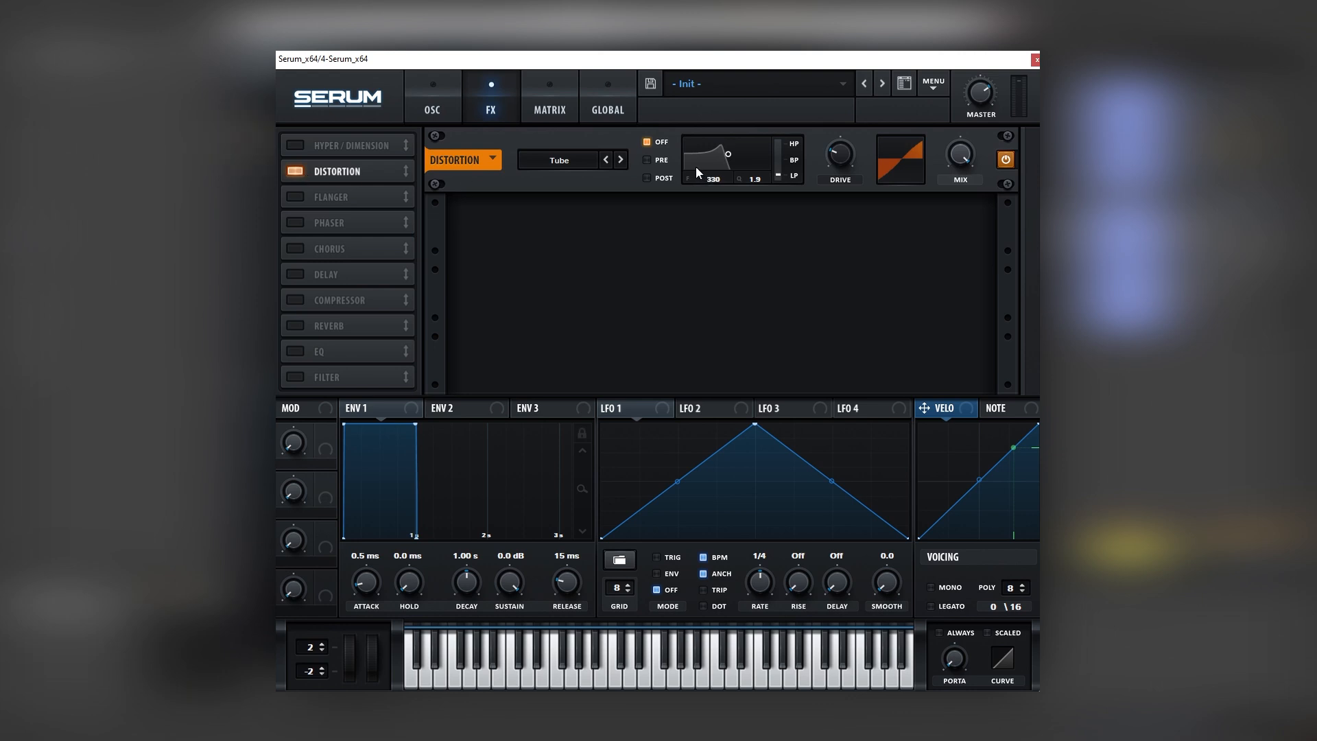
pyautogui.click(647, 160)
pyautogui.moveTo(735, 172); pyautogui.dragTo(738, 173)
pyautogui.moveTo(840, 152); pyautogui.dragTo(842, 134)
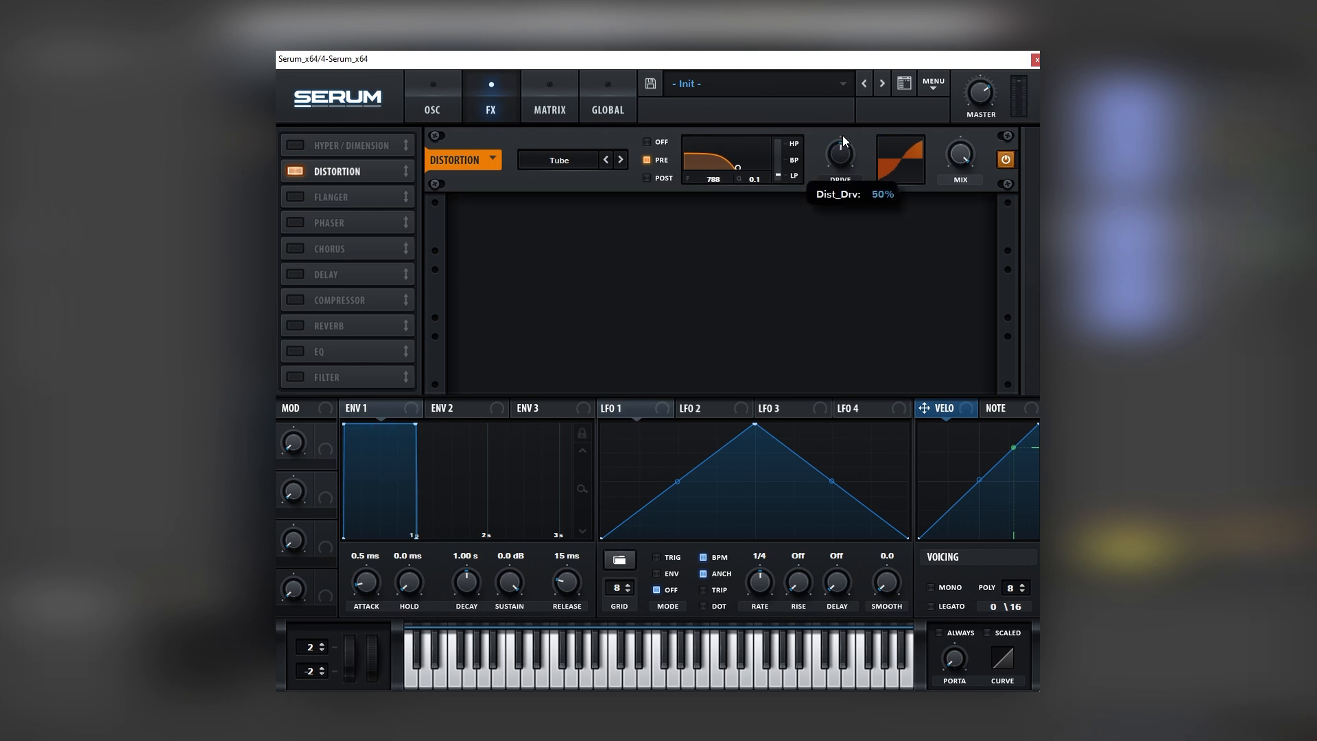
# Enable the chorus with its mix at 24%, and enable and adjust the compressor
pyautogui.click(307, 251)
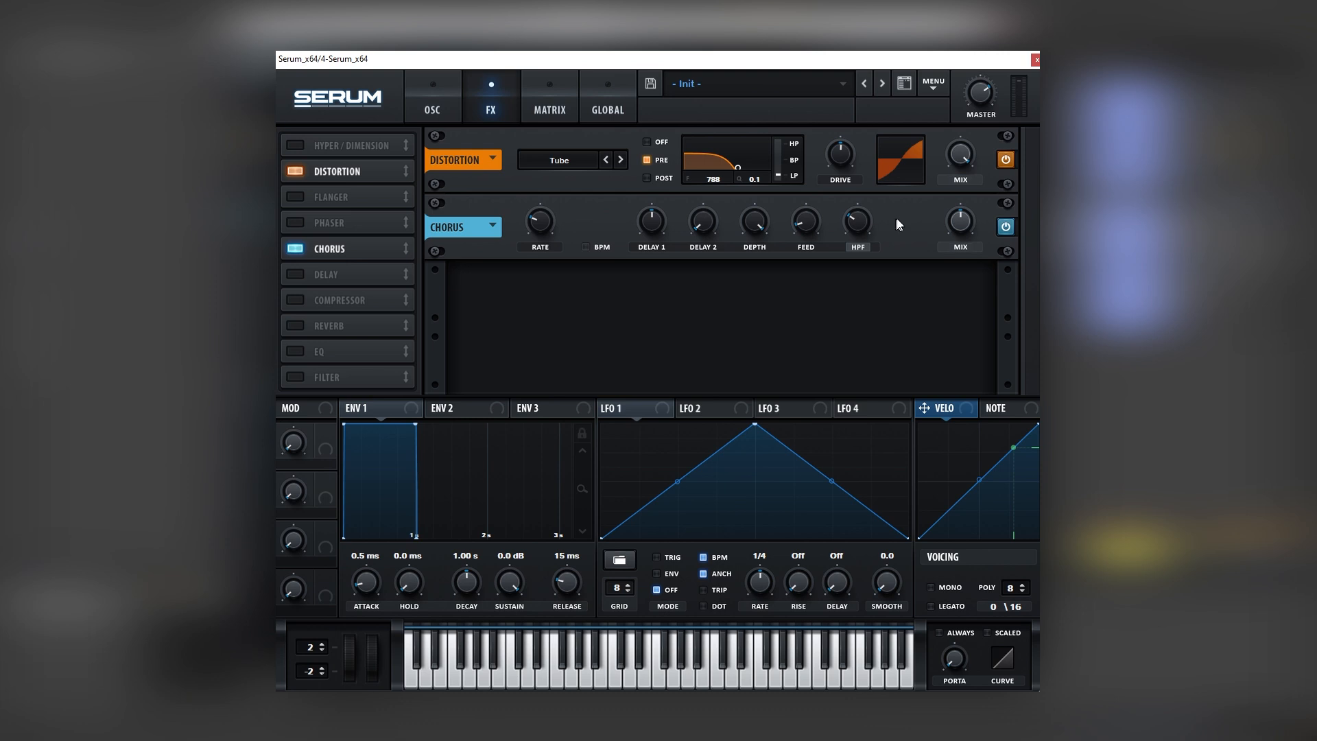
pyautogui.moveTo(963, 224); pyautogui.dragTo(963, 247)
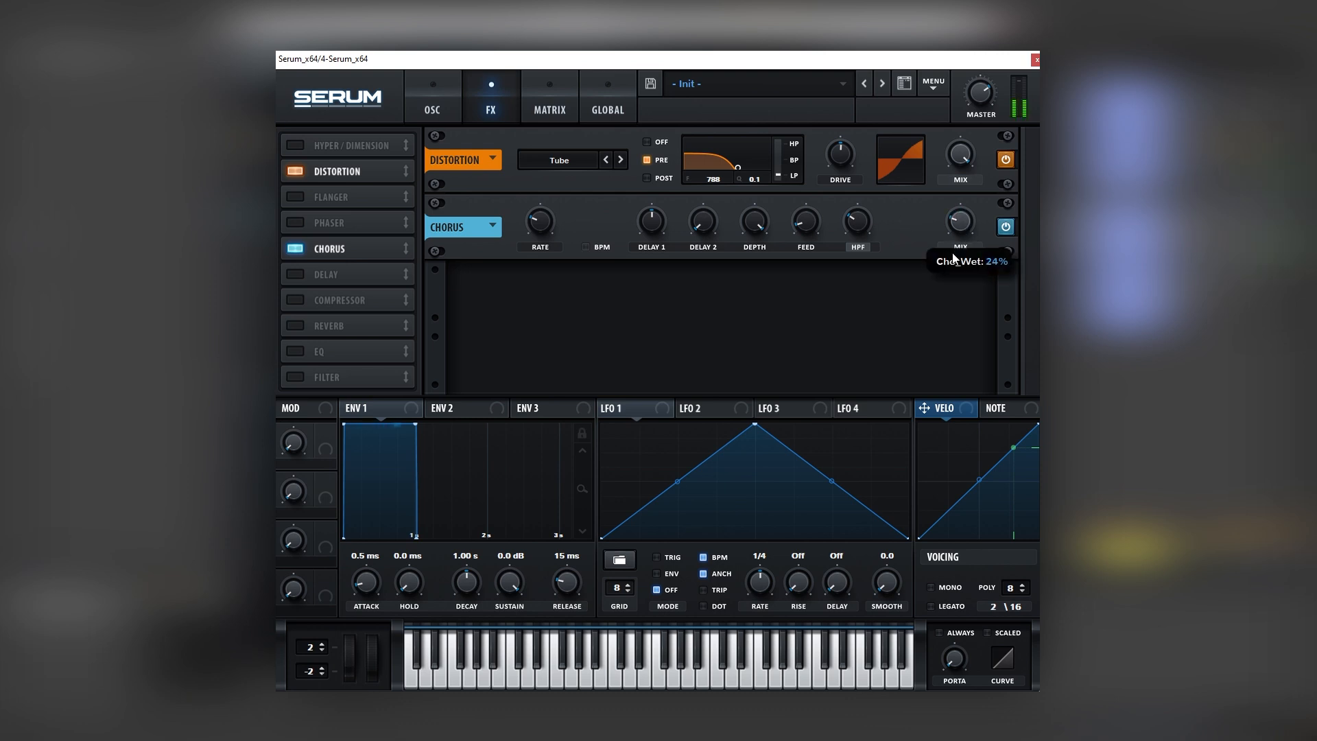
pyautogui.click(306, 300)
pyautogui.moveTo(741, 294); pyautogui.dragTo(755, 259)
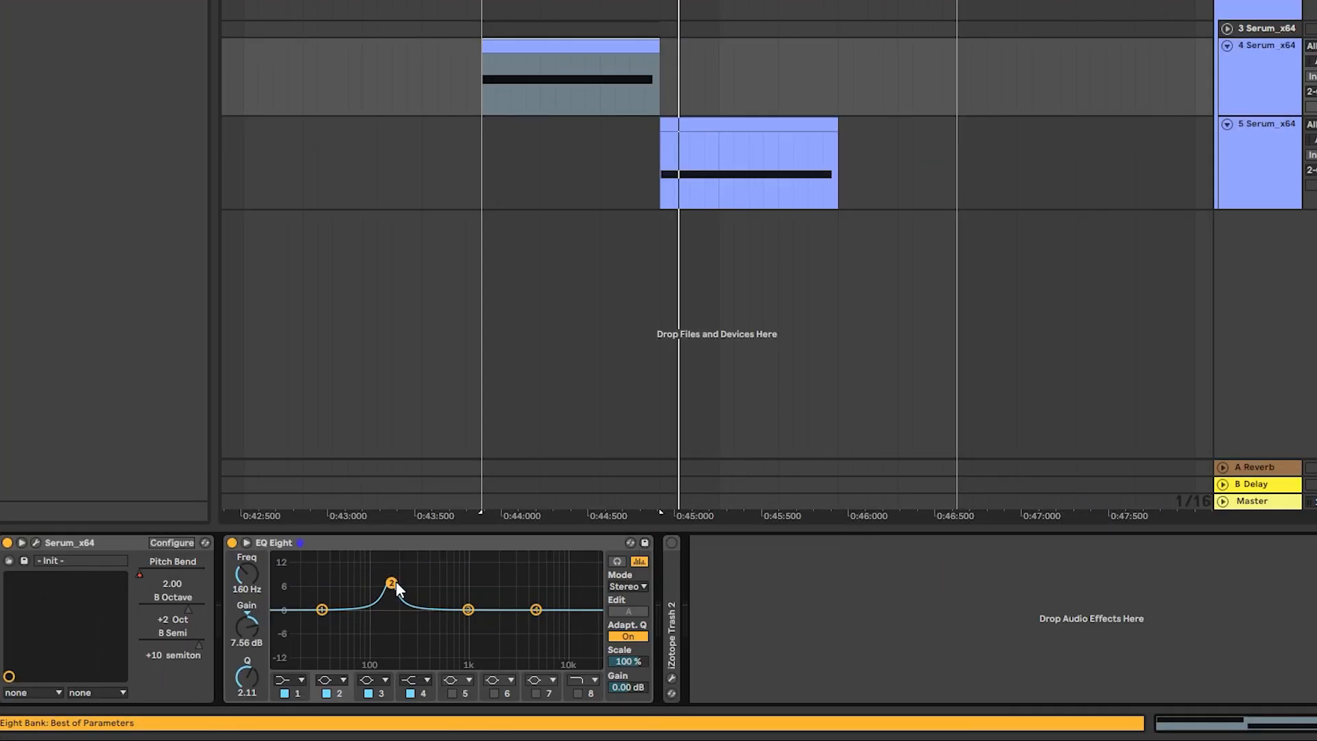
# Play the first bass, then enable iZotope Trash 2 on its track and open the effect's interface
pyautogui.press('space')
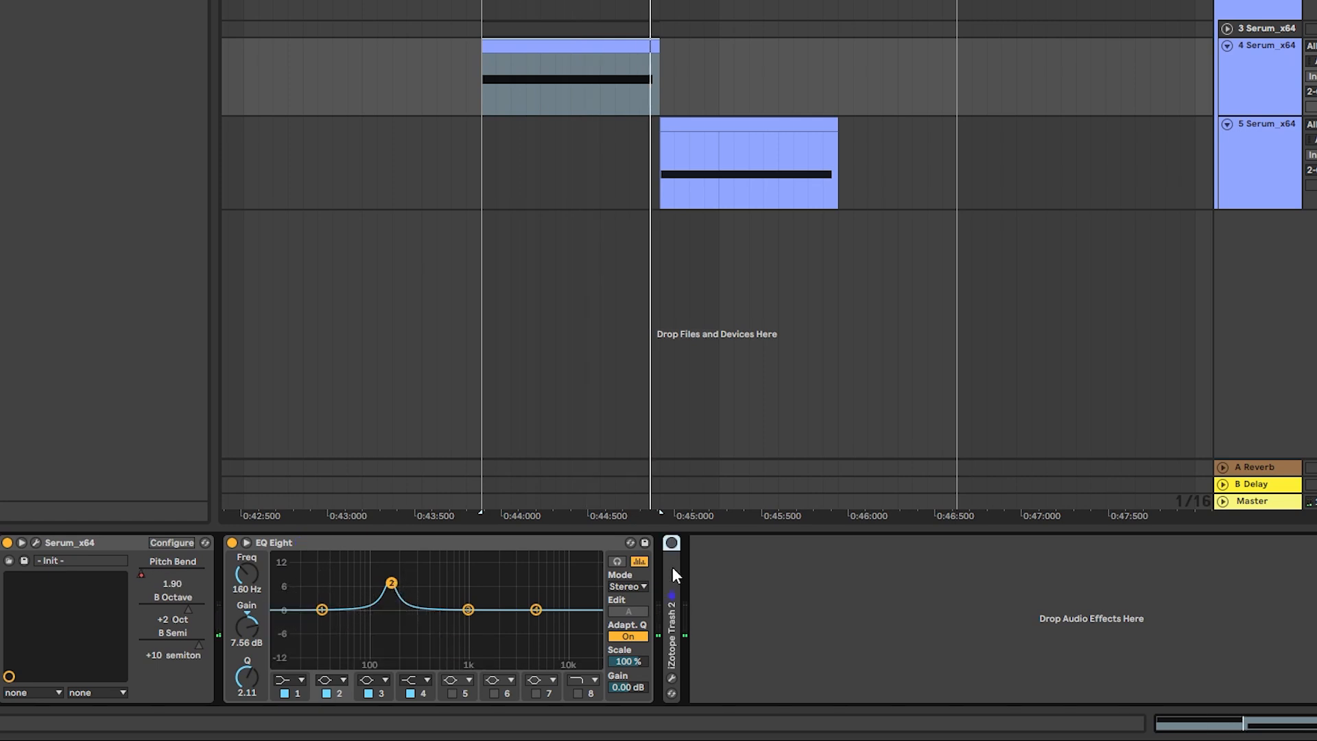
pyautogui.doubleClick(672, 567)
pyautogui.click(670, 542)
pyautogui.click(700, 543)
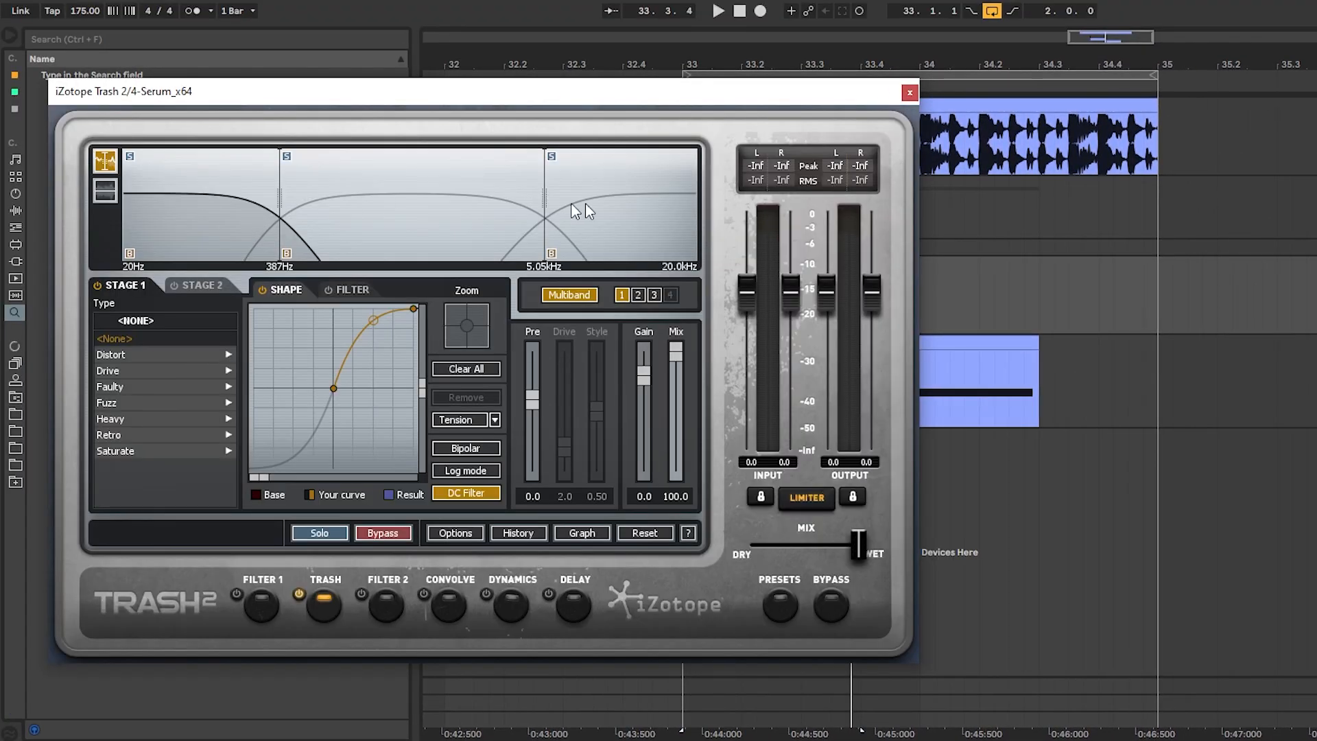
# Flatten the waveshaping curve of the band below 387 Hz in Trash 2 and review the other two bands' curves
pyautogui.moveTo(373, 321); pyautogui.dragTo(374, 354)
pyautogui.click(345, 216)
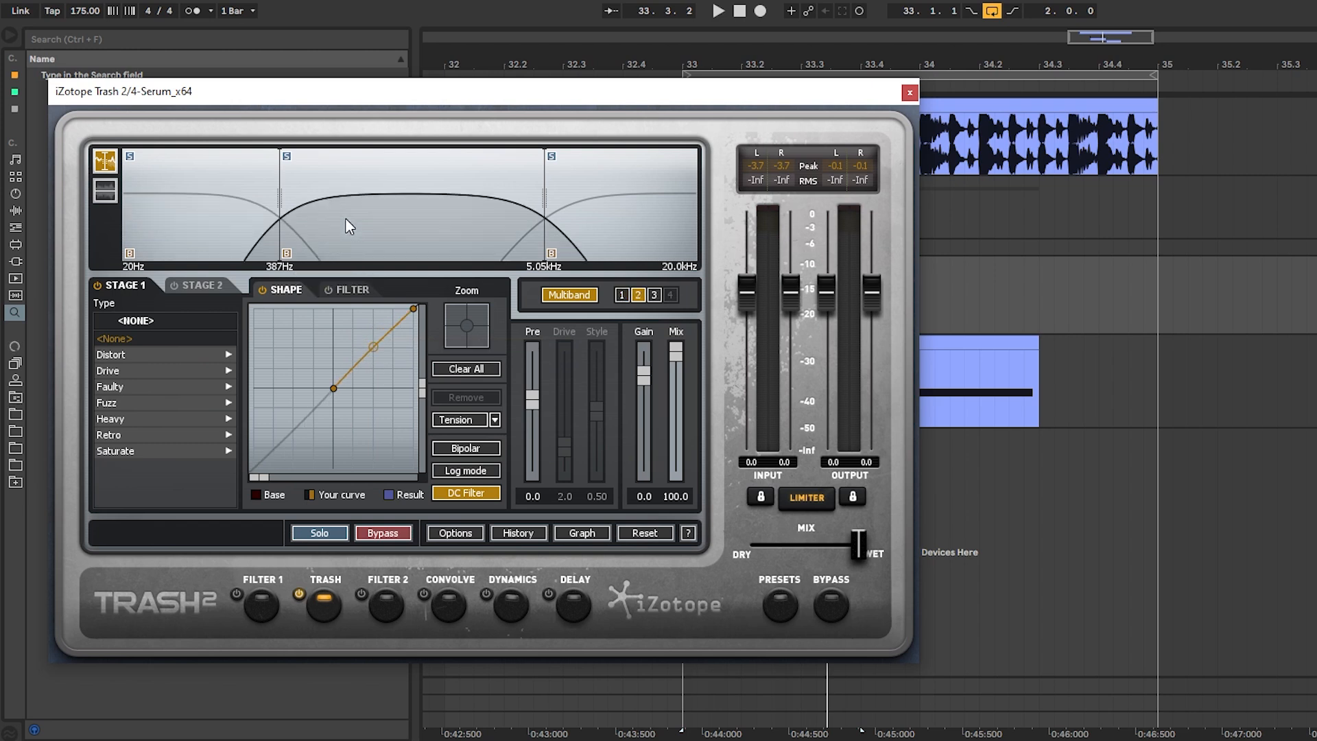
pyautogui.click(551, 229)
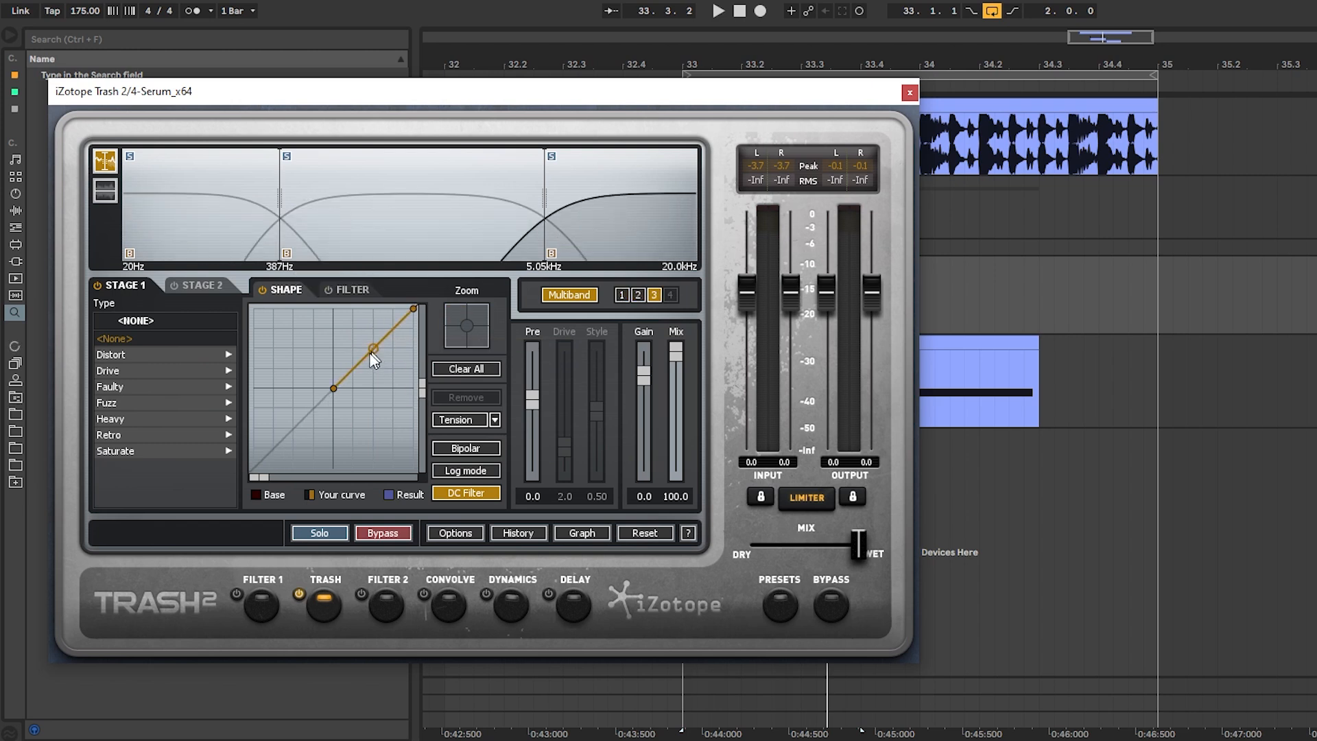
pyautogui.click(229, 247)
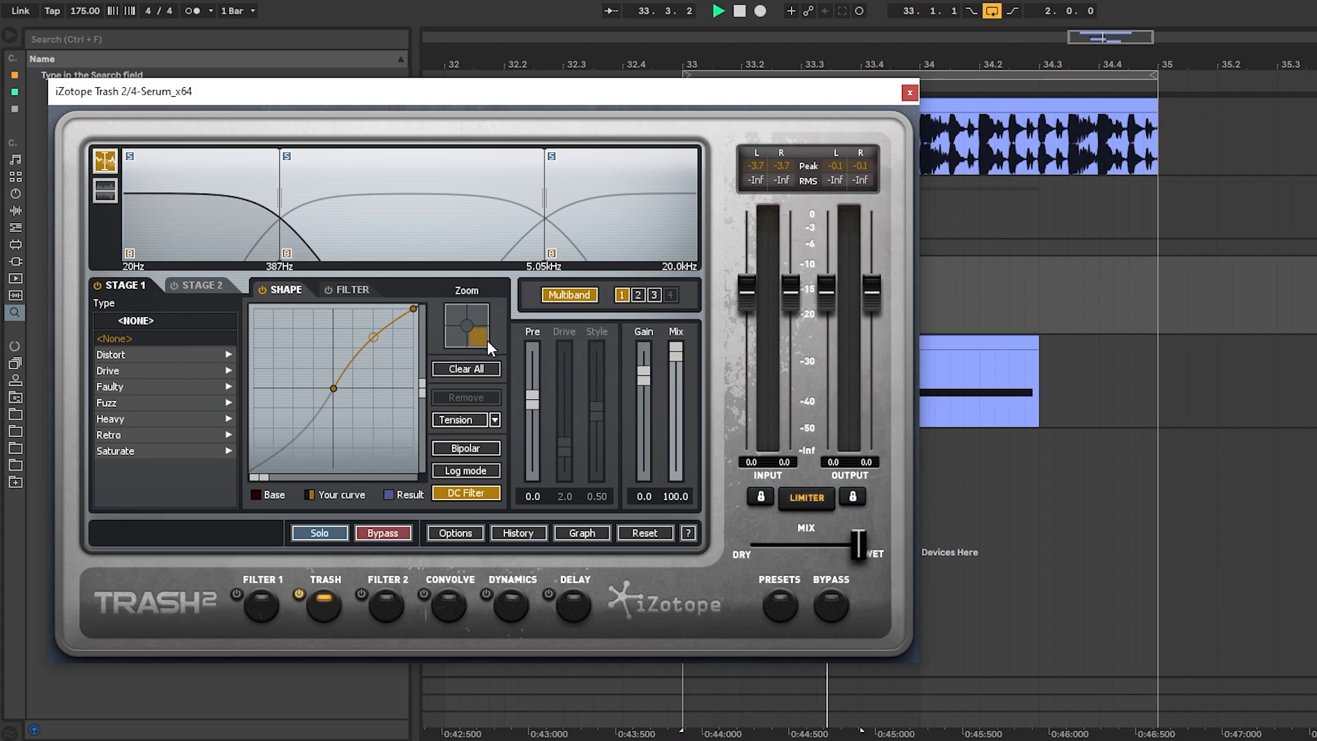
pyautogui.press('space')
pyautogui.press('space')
pyautogui.click(910, 92)
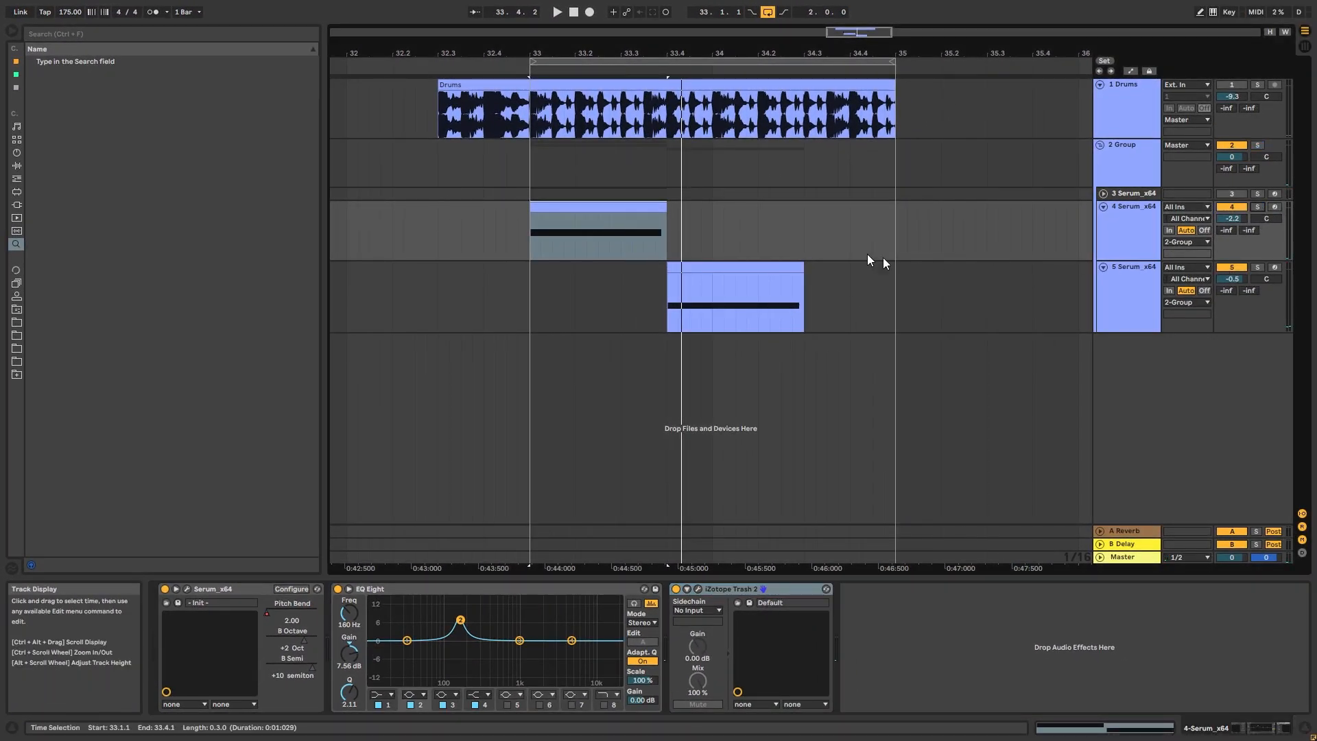
# Select the clip on the second Serum track and play it
pyautogui.press('space')
pyautogui.click(740, 268)
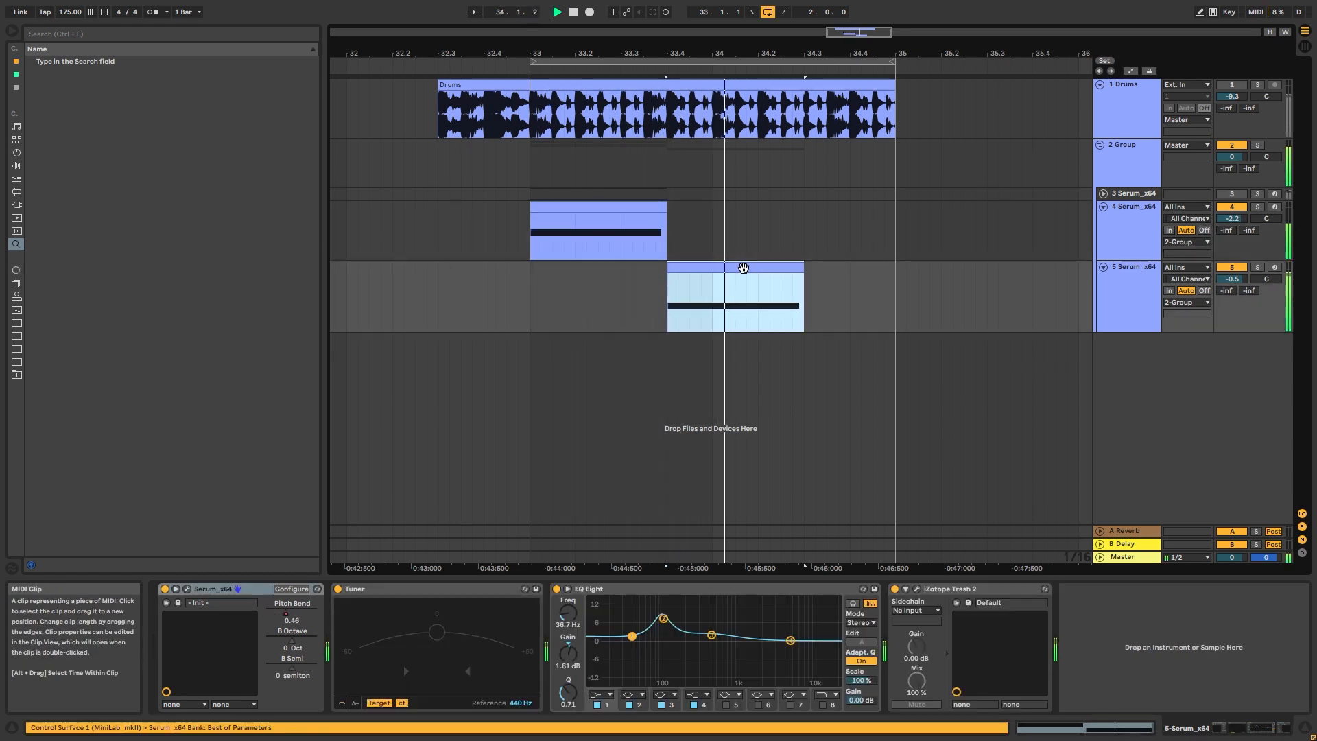
pyautogui.press('space')
# Open a Serum instrument for the second bass and set its downward pitch-bend range to -1
pyautogui.click(1102, 297)
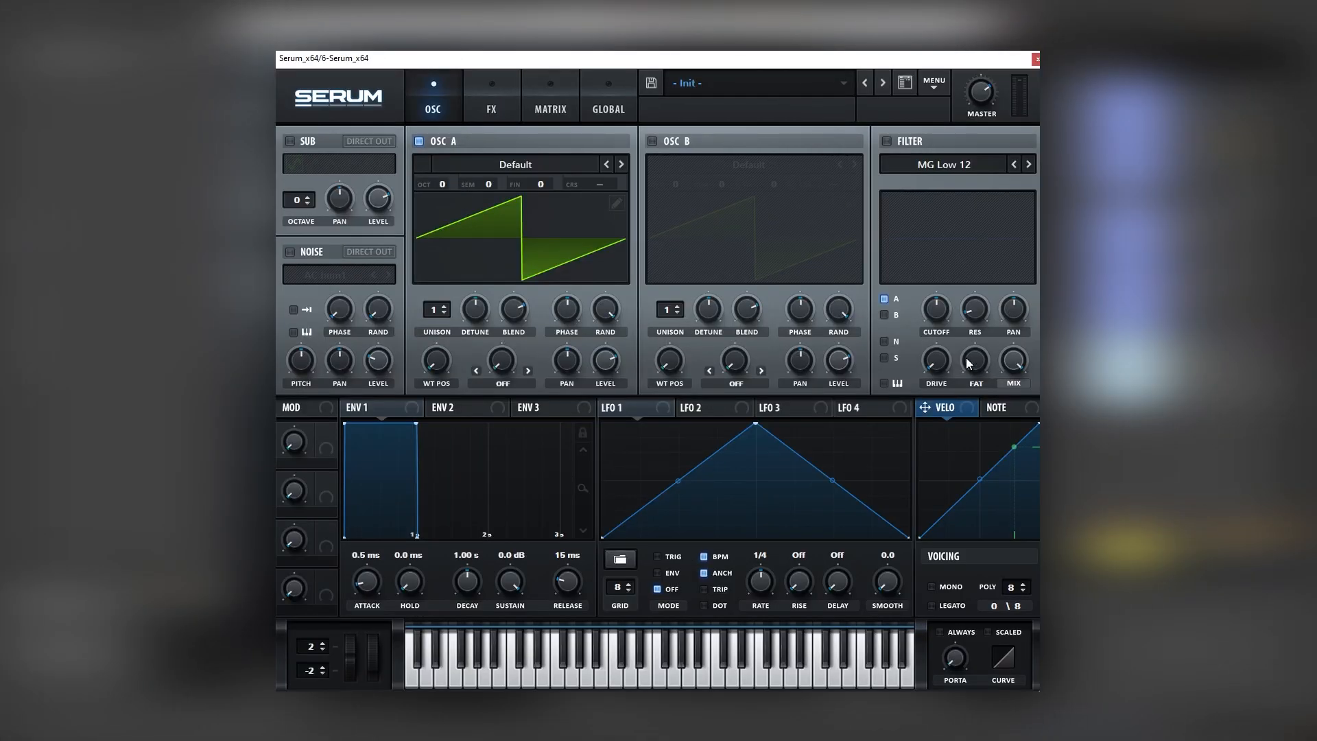
pyautogui.moveTo(350, 653); pyautogui.dragTo(350, 665)
pyautogui.click(324, 668)
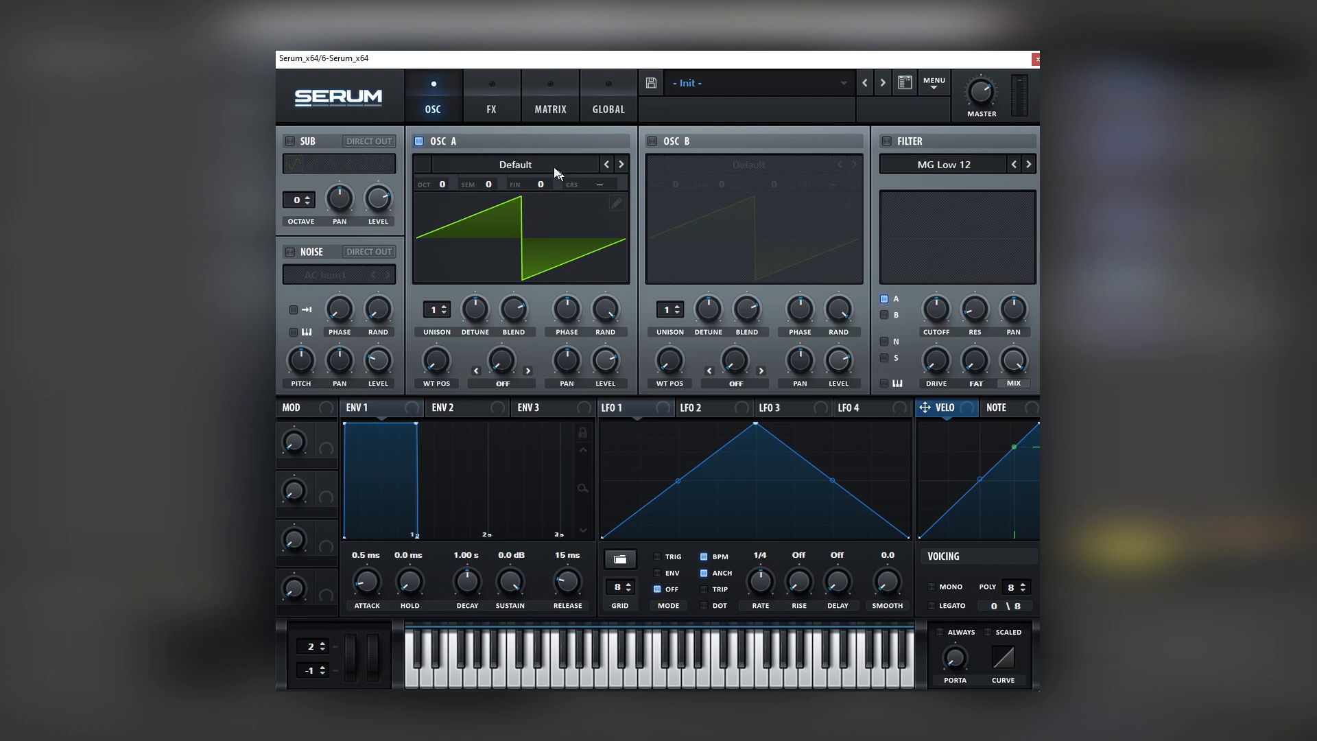
# Load Basic Shapes in oscillator A of the second bass's Serum, and enable oscillator B with the same wavetable
pyautogui.click(520, 167)
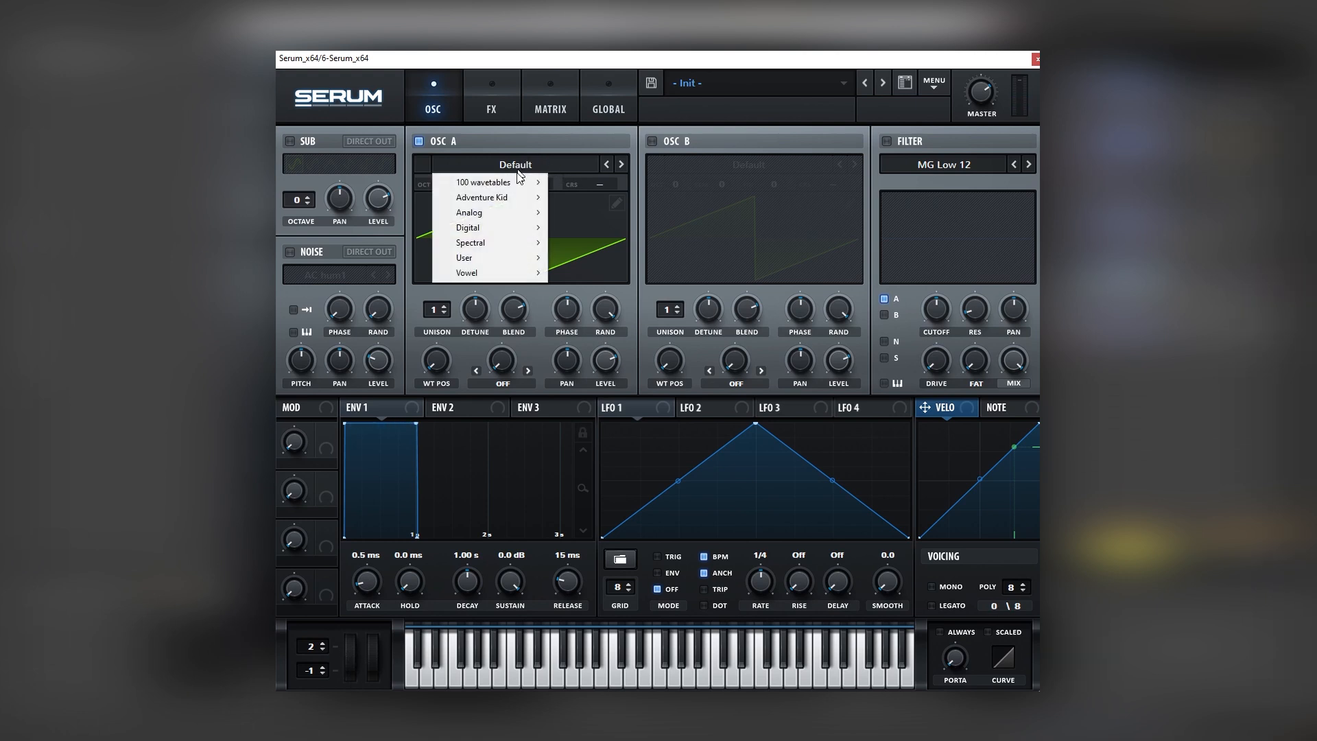
pyautogui.moveTo(507, 215)
pyautogui.click(590, 277)
pyautogui.click(653, 141)
pyautogui.click(697, 163)
pyautogui.moveTo(713, 213)
pyautogui.click(832, 275)
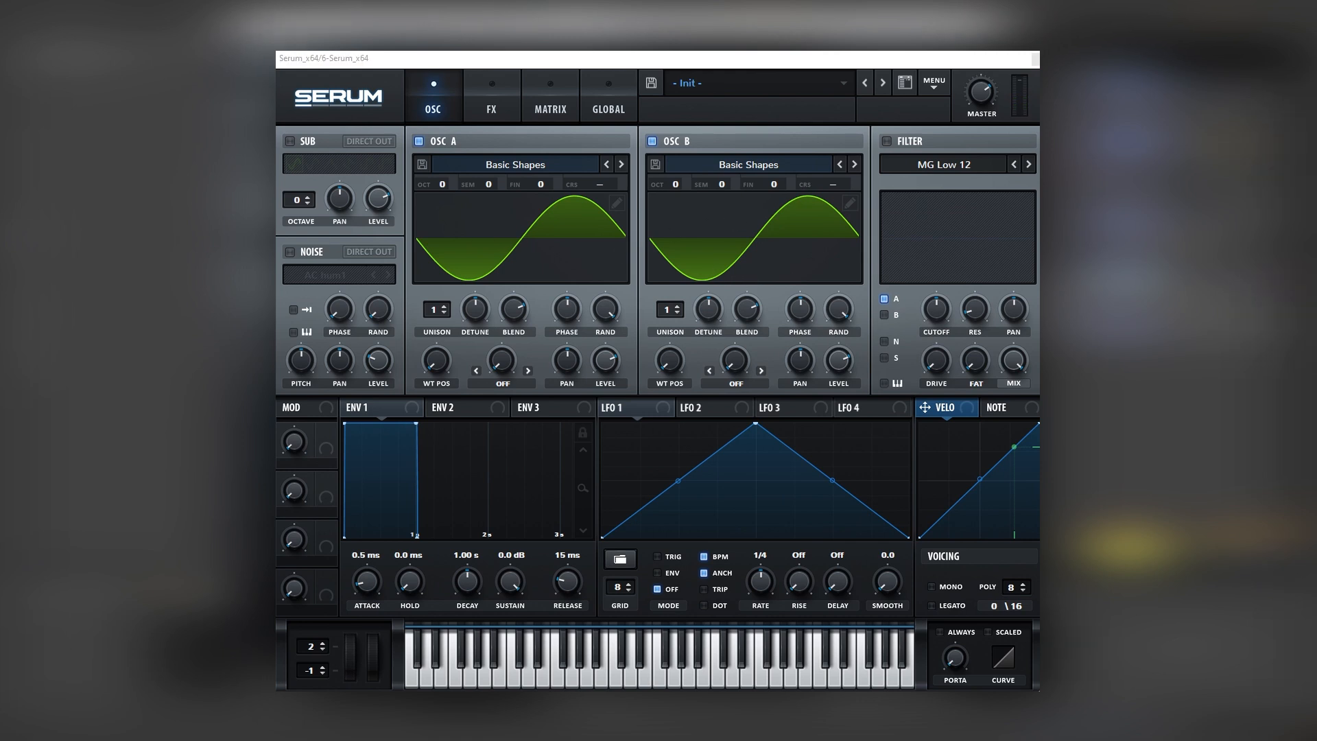
# In oscillator B's wavetable editor, remove frame 1's fundamental and draw harmonics at bins 10, 12 and 14, keeping bin 10 the lowest
pyautogui.click(850, 203)
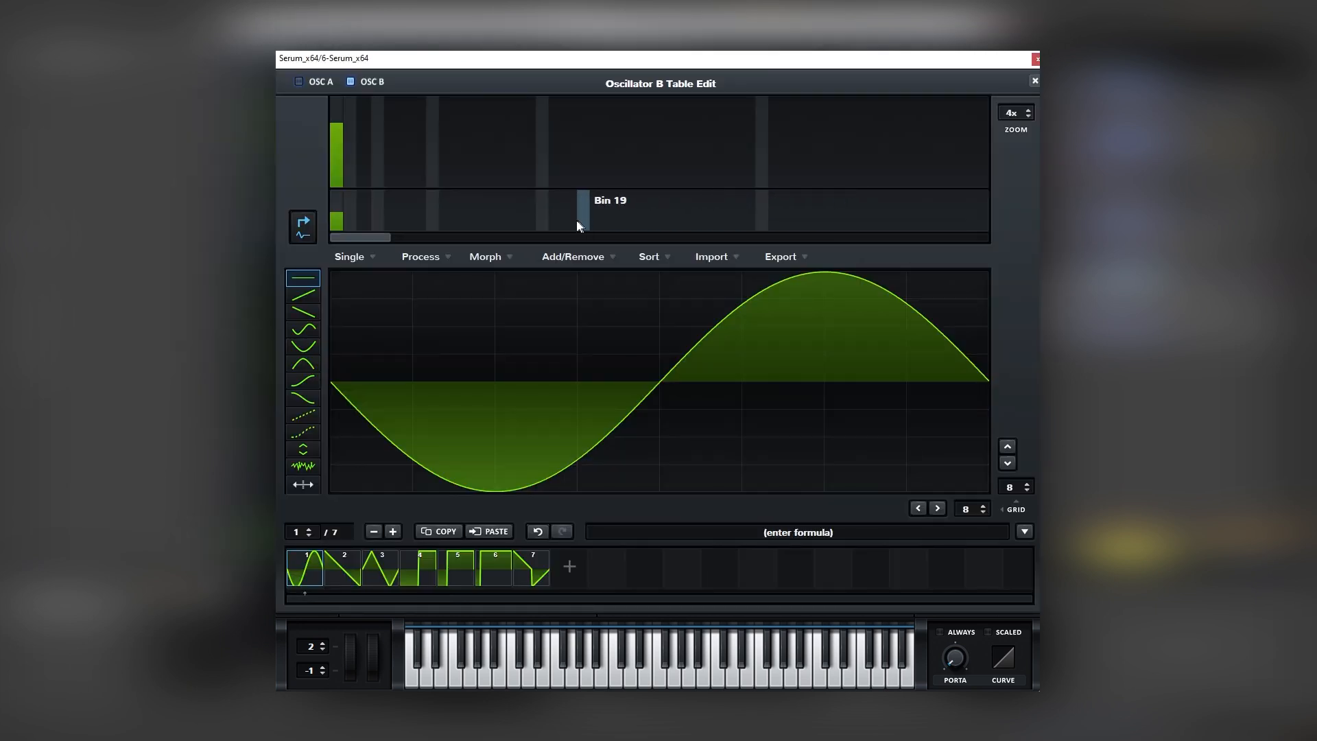
pyautogui.moveTo(336, 127); pyautogui.dragTo(336, 252)
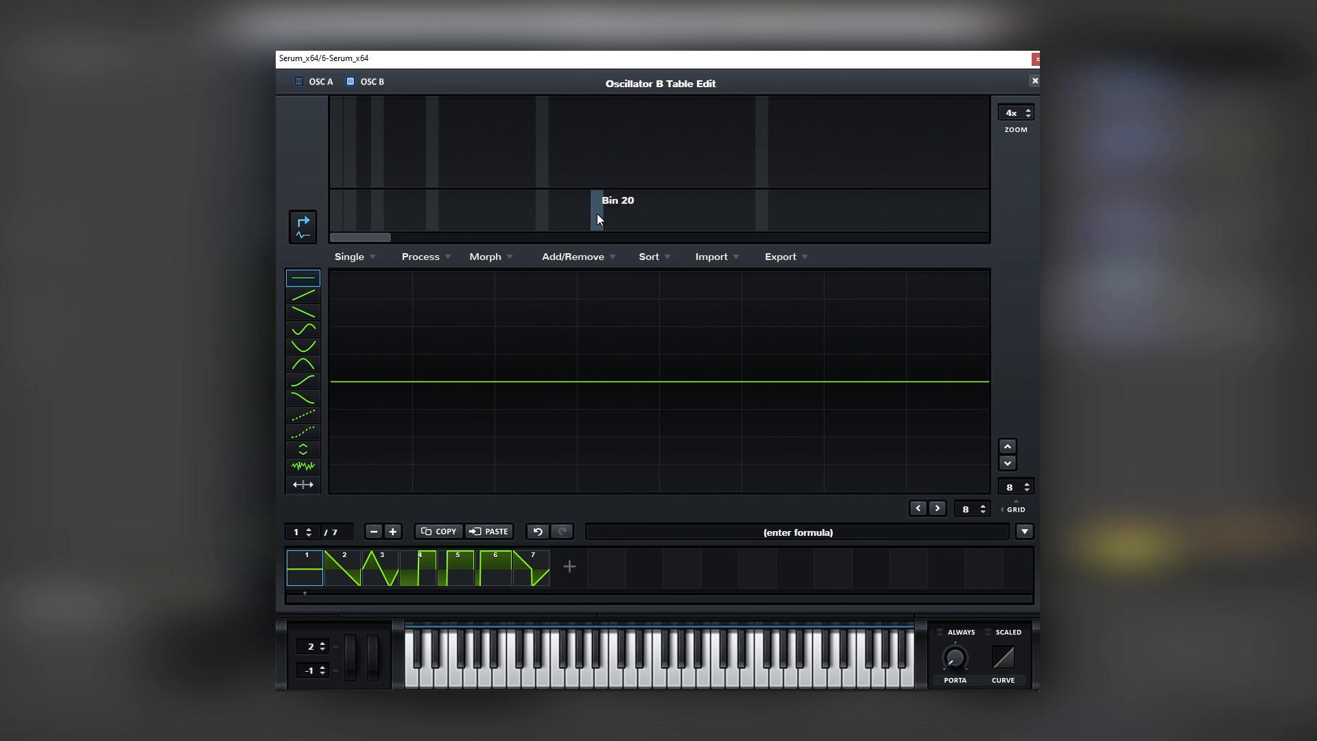
pyautogui.click(456, 163)
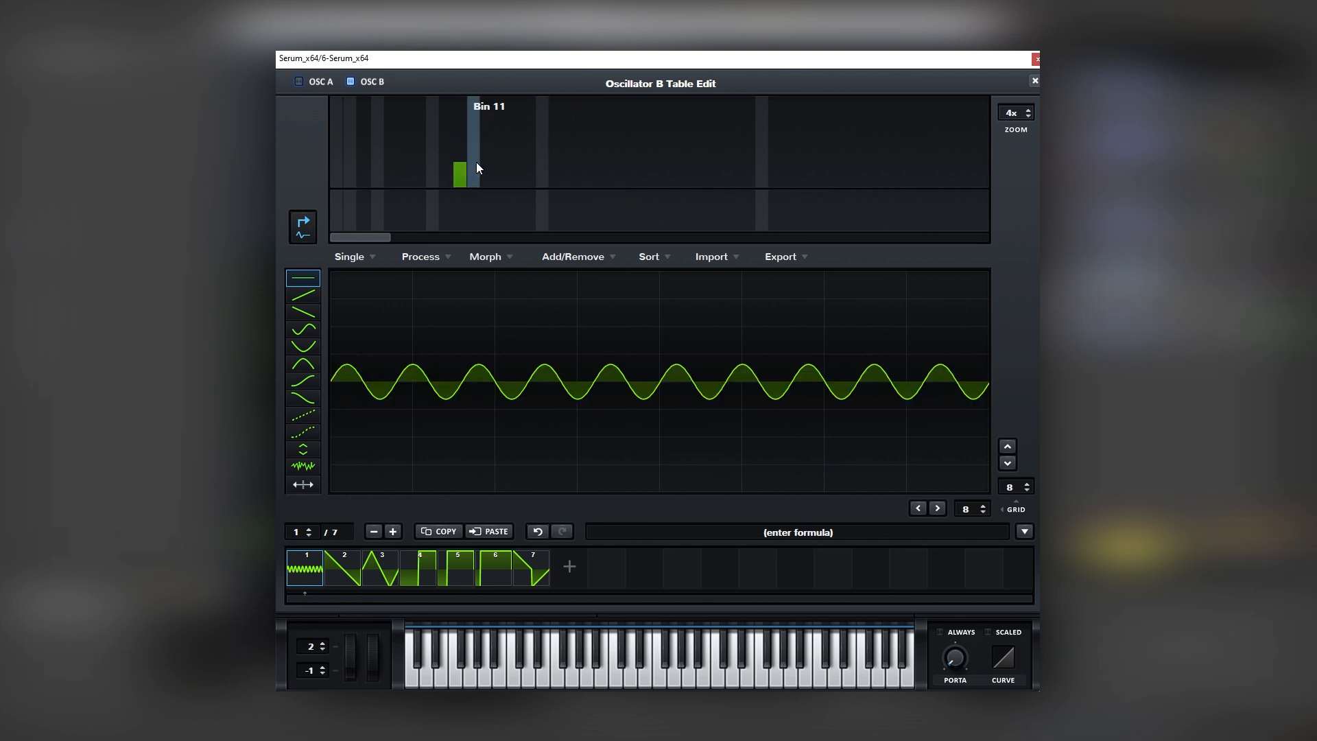
pyautogui.click(485, 140)
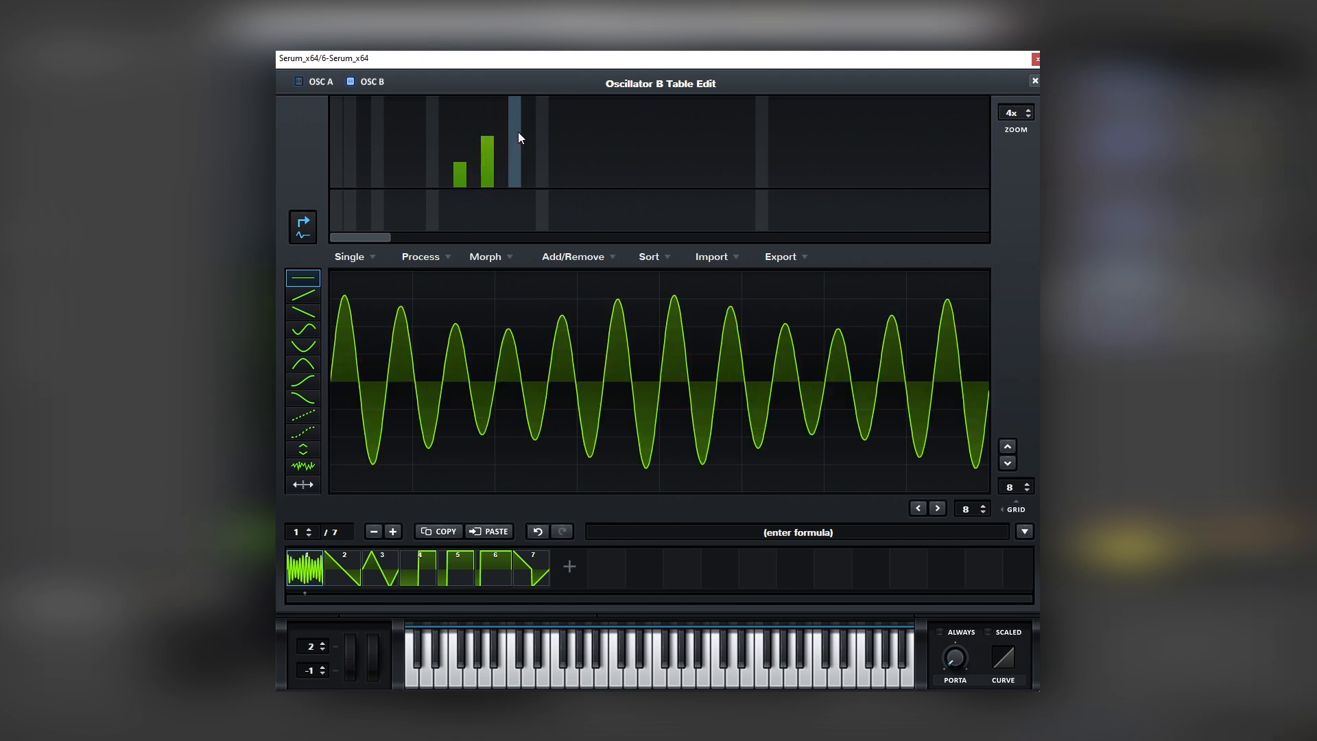
pyautogui.click(517, 132)
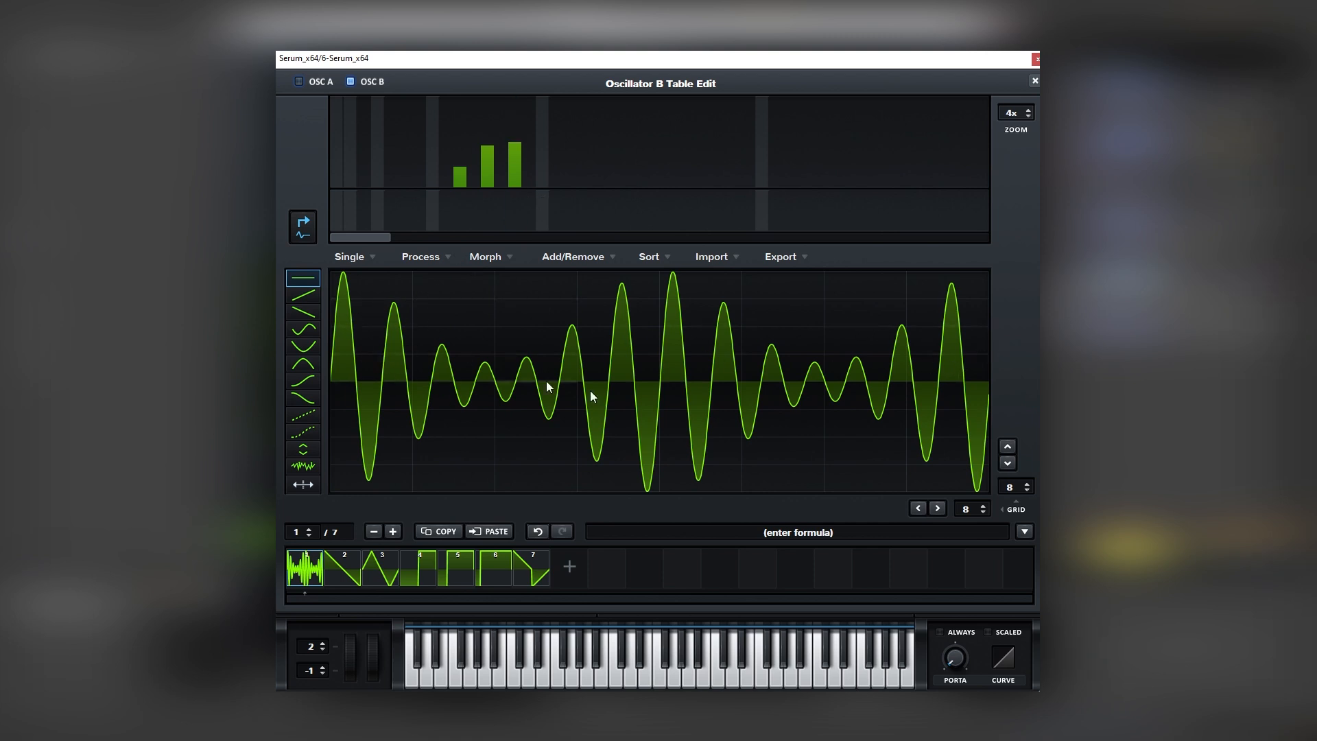
pyautogui.click(459, 178)
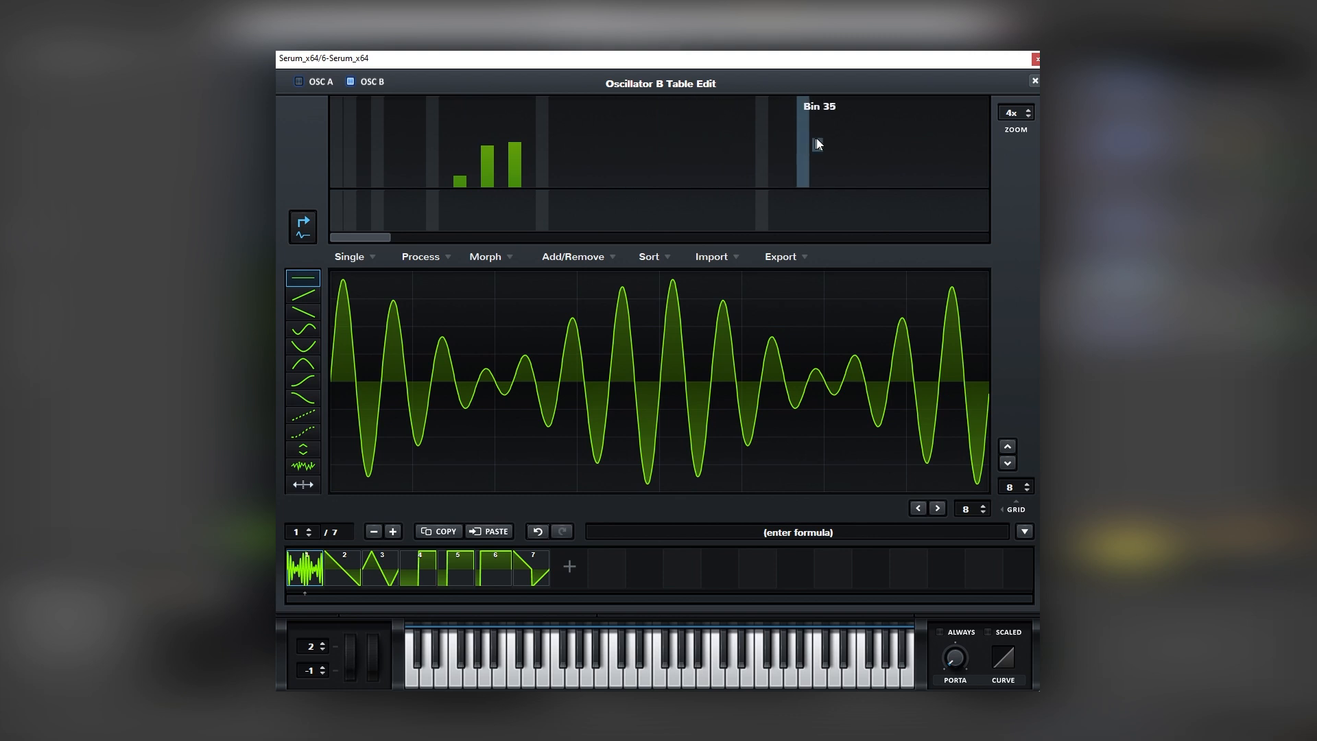
# Lower the bin 12 harmonic below bin 14, trim bin 14 slightly, and close oscillator B's wavetable editor
pyautogui.click(488, 155)
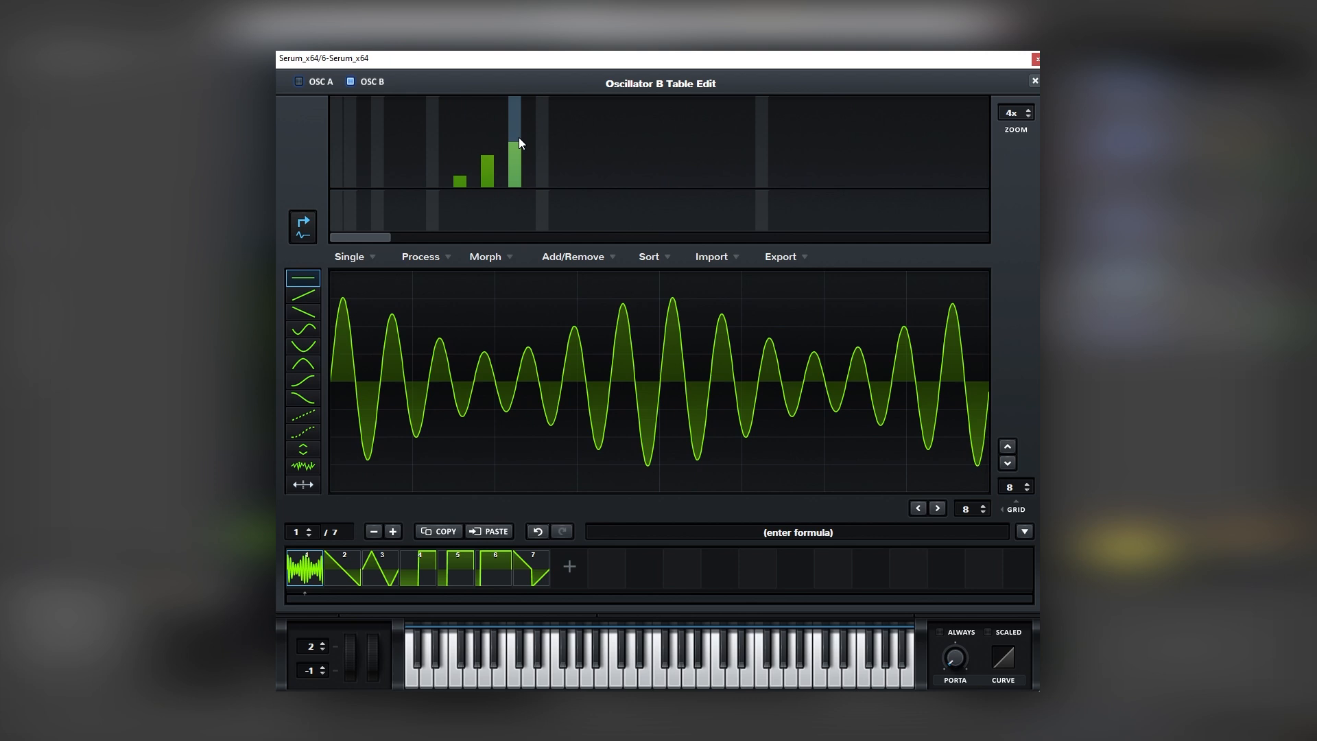
pyautogui.moveTo(517, 150)
pyautogui.mouseDown()
pyautogui.moveTo(517, 168)
pyautogui.moveTo(516, 144)
pyautogui.mouseUp()
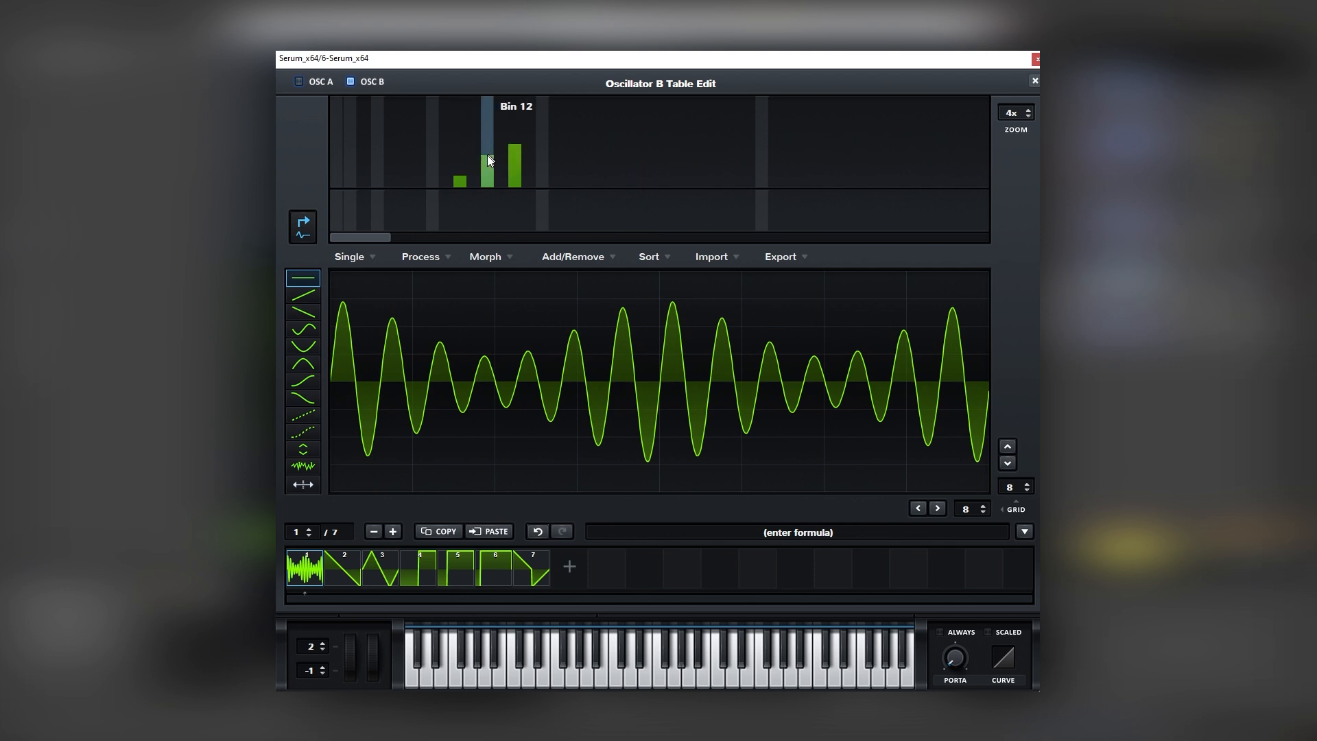
pyautogui.click(1035, 81)
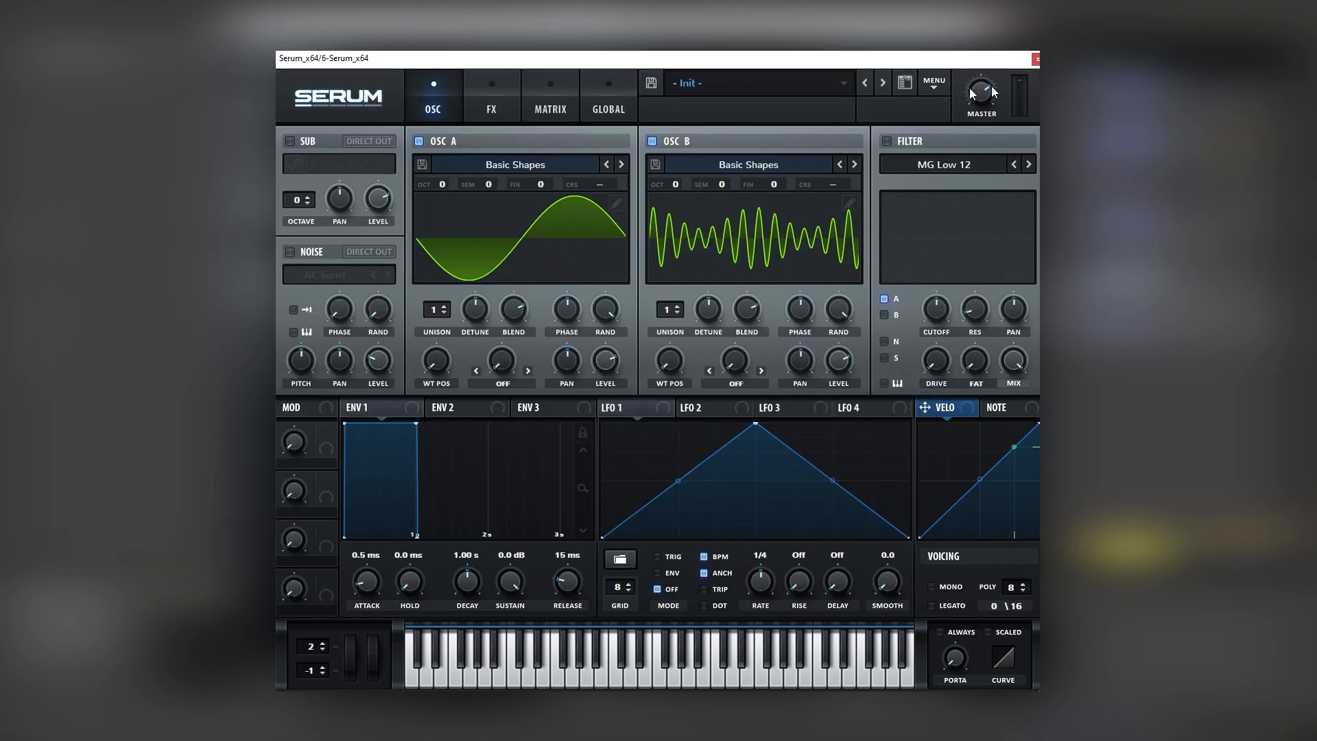
# Enable Tube distortion in the second bass's Serum effects, with a low-pass pre-filter at 1009 Hz
pyautogui.click(491, 103)
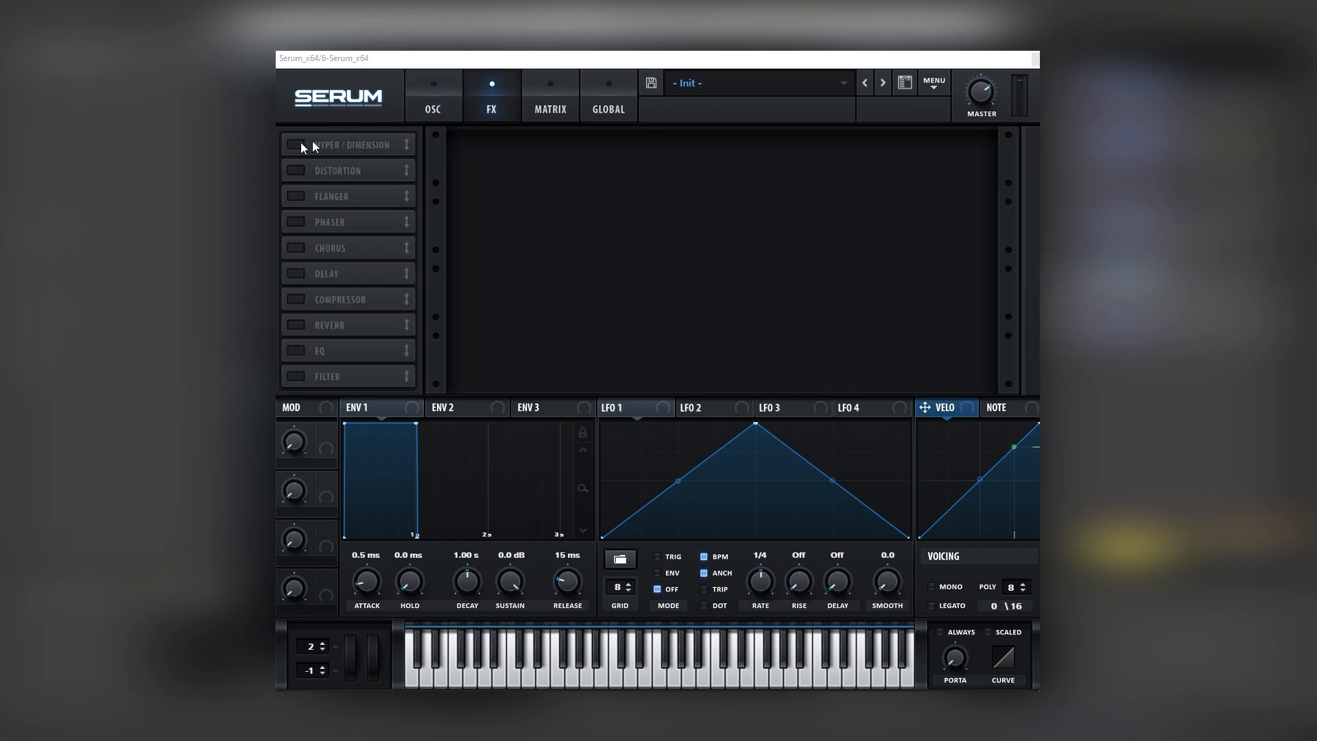
pyautogui.click(295, 170)
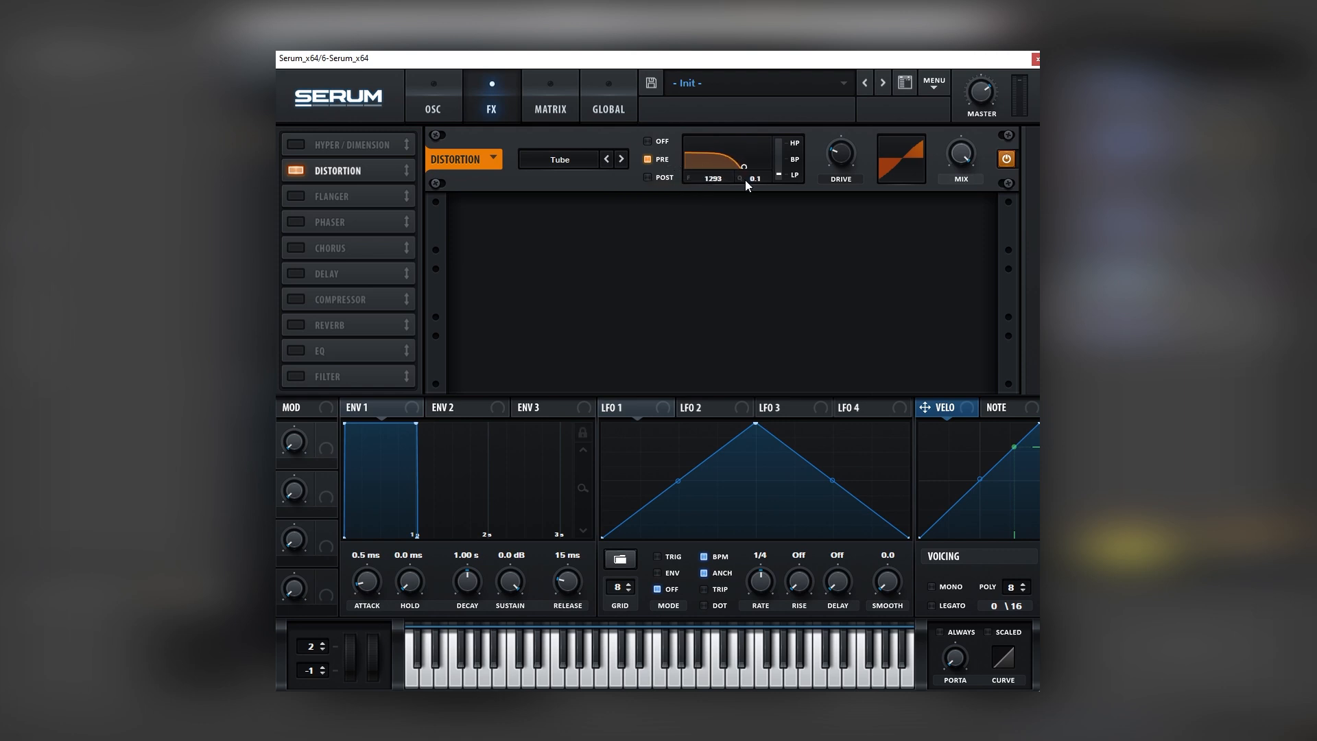
pyautogui.moveTo(740, 182); pyautogui.dragTo(739, 181)
pyautogui.moveTo(847, 141)
pyautogui.mouseDown()
pyautogui.moveTo(850, 130)
pyautogui.moveTo(847, 143)
pyautogui.mouseUp()
pyautogui.moveTo(714, 175); pyautogui.dragTo(716, 179)
# Enable the Chorus and Compressor in the second bass's Serum effects, and return to the oscillator page
pyautogui.click(295, 248)
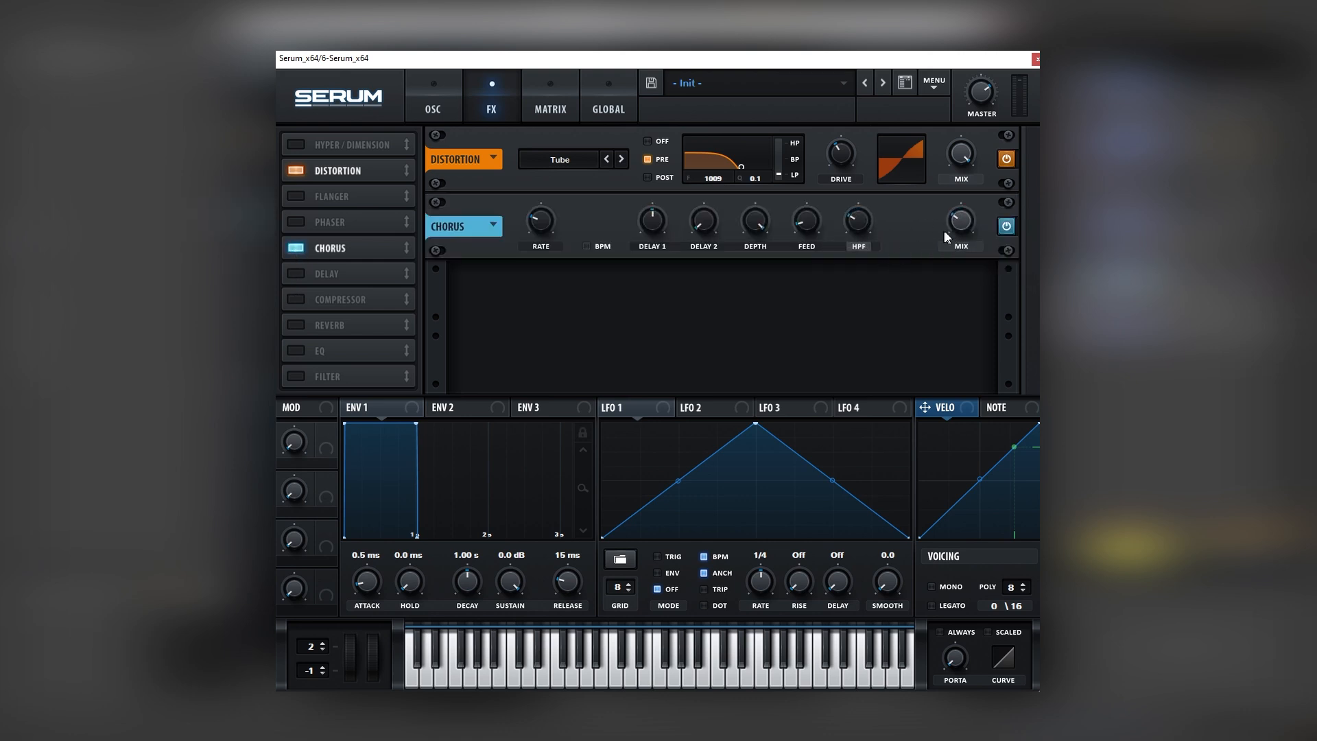
pyautogui.click(296, 299)
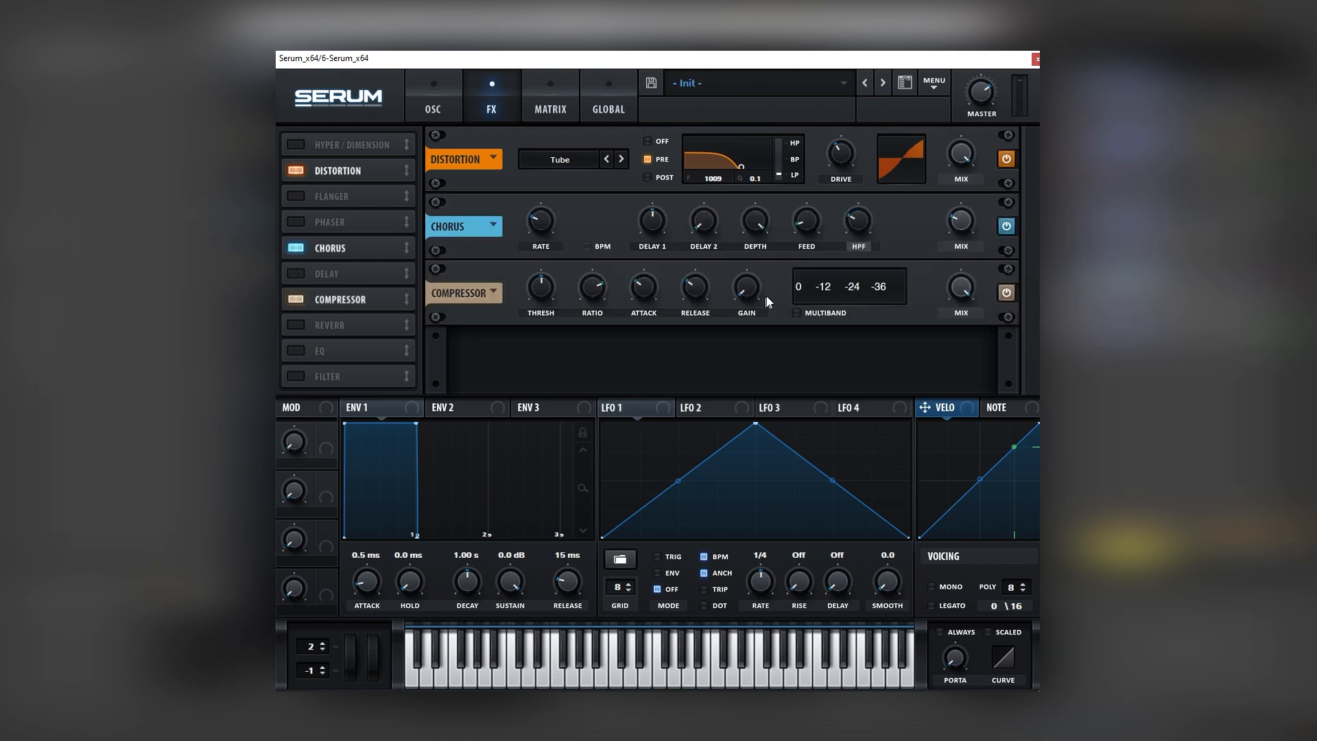
pyautogui.click(434, 108)
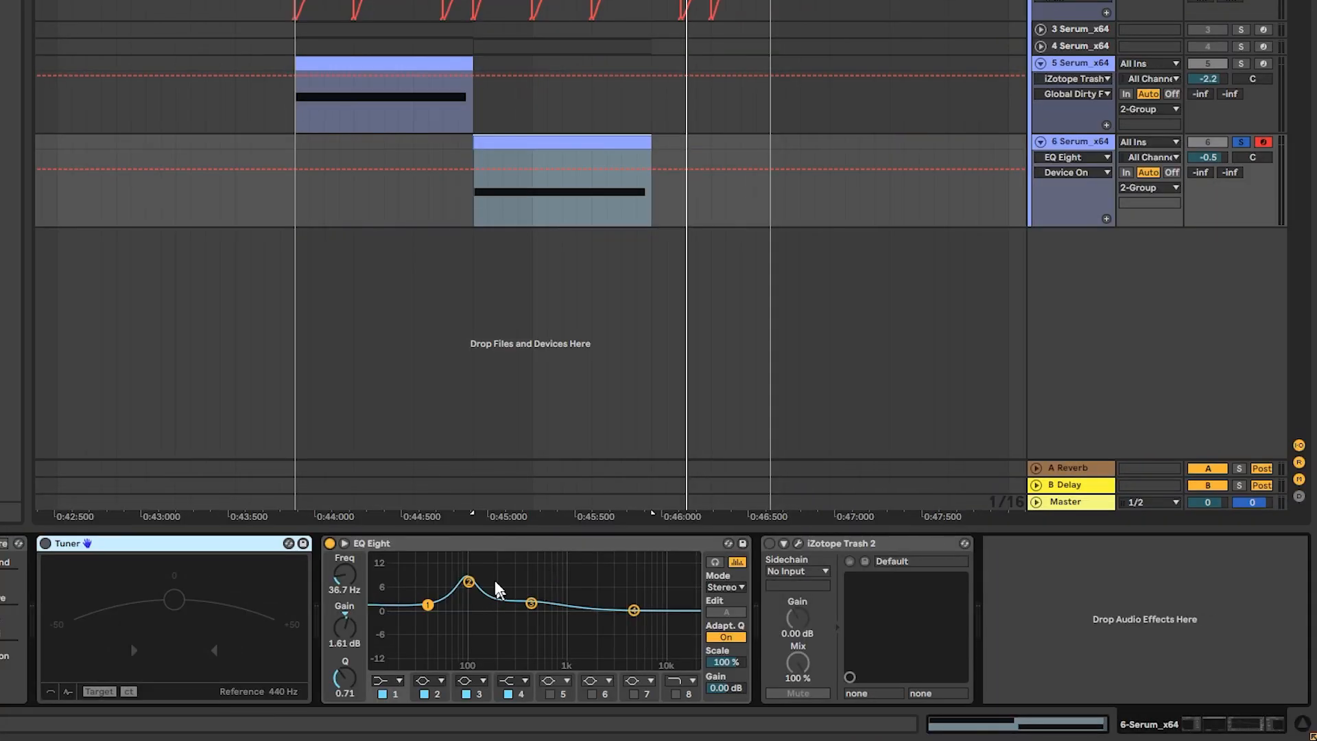
# Enable iZotope Trash 2 on the second bass and flatten the waveshaper curve of its low band slightly
pyautogui.click(769, 543)
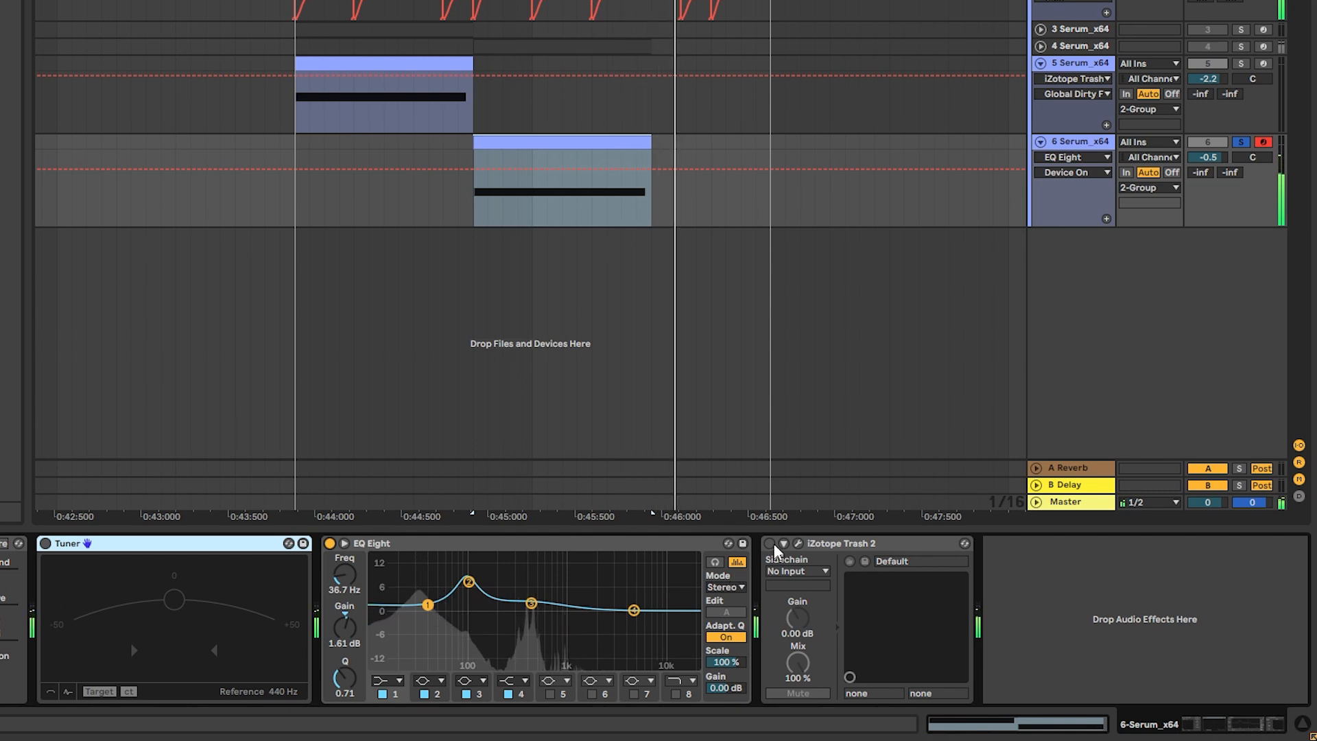
pyautogui.click(798, 544)
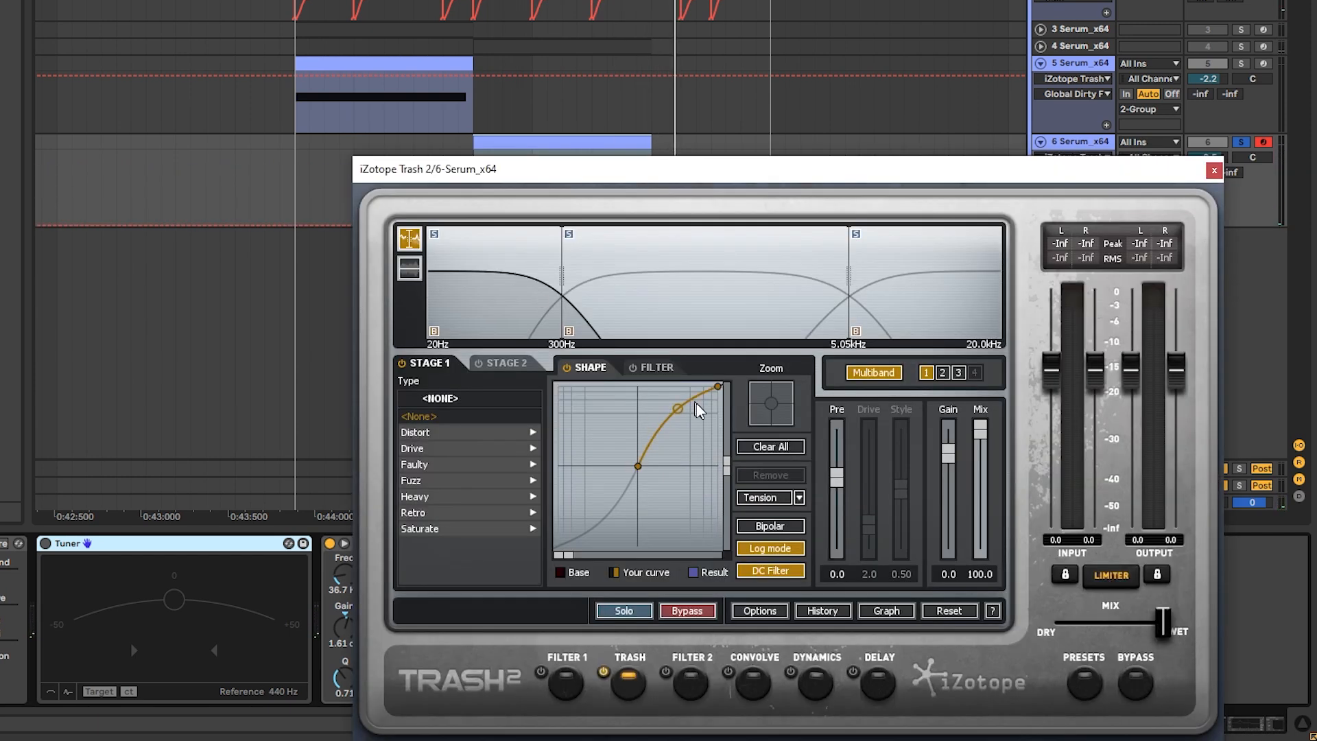
pyautogui.moveTo(682, 410); pyautogui.dragTo(690, 420)
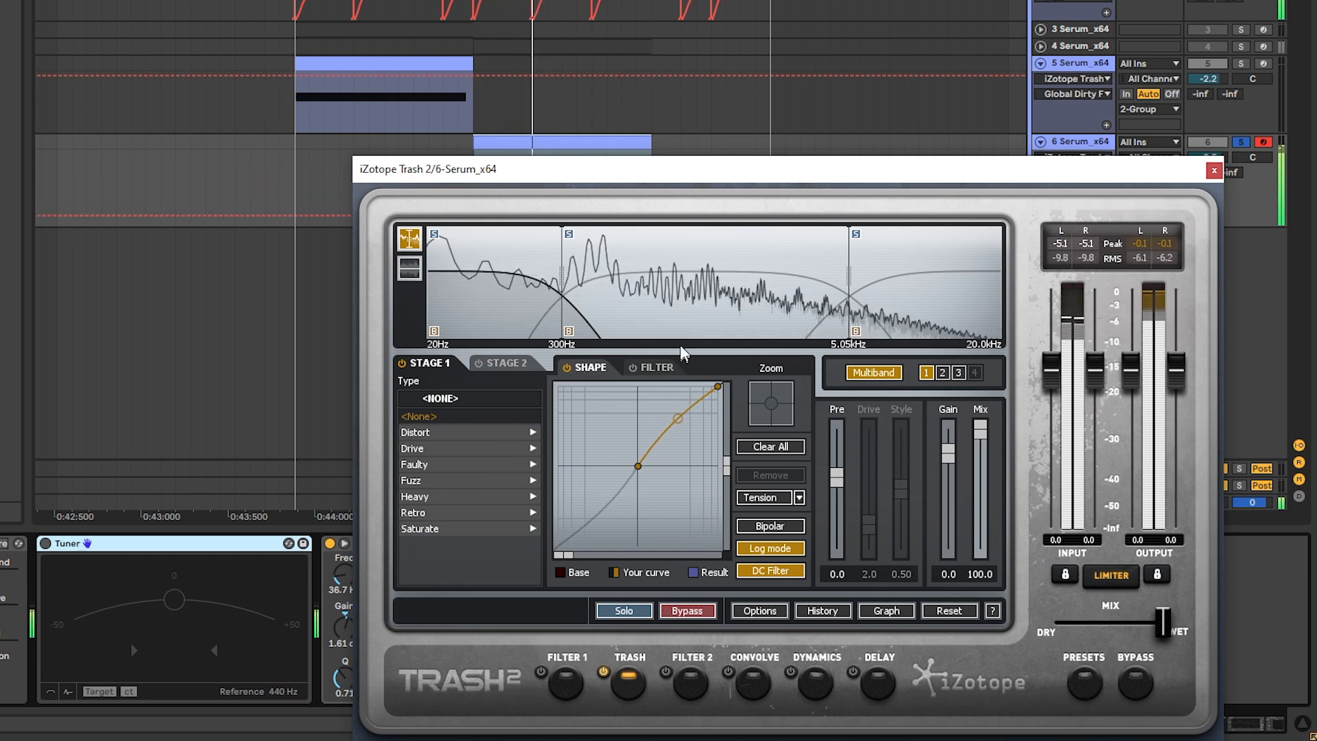
# Examine the middle and high band settings in Trash 2 while auditioning the bass, and close the plug-in
pyautogui.click(643, 295)
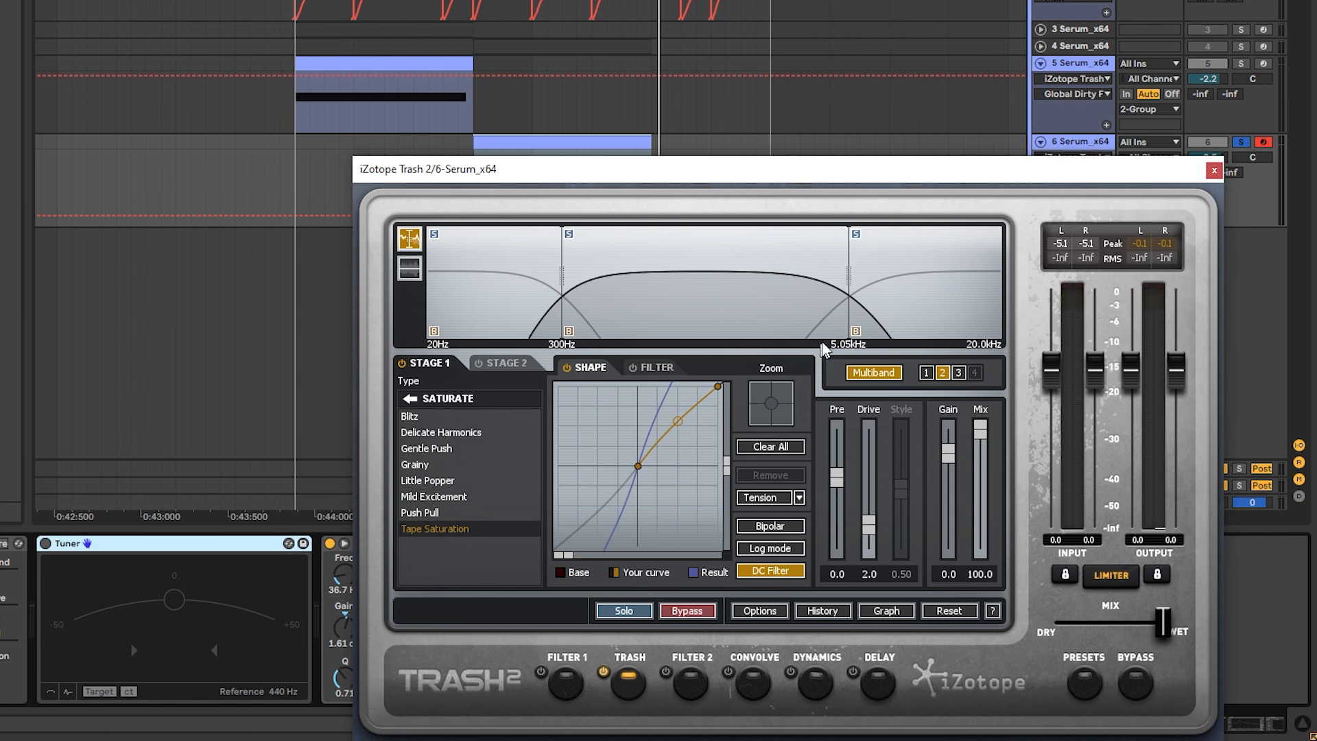
pyautogui.press('space')
pyautogui.press('space')
pyautogui.click(910, 306)
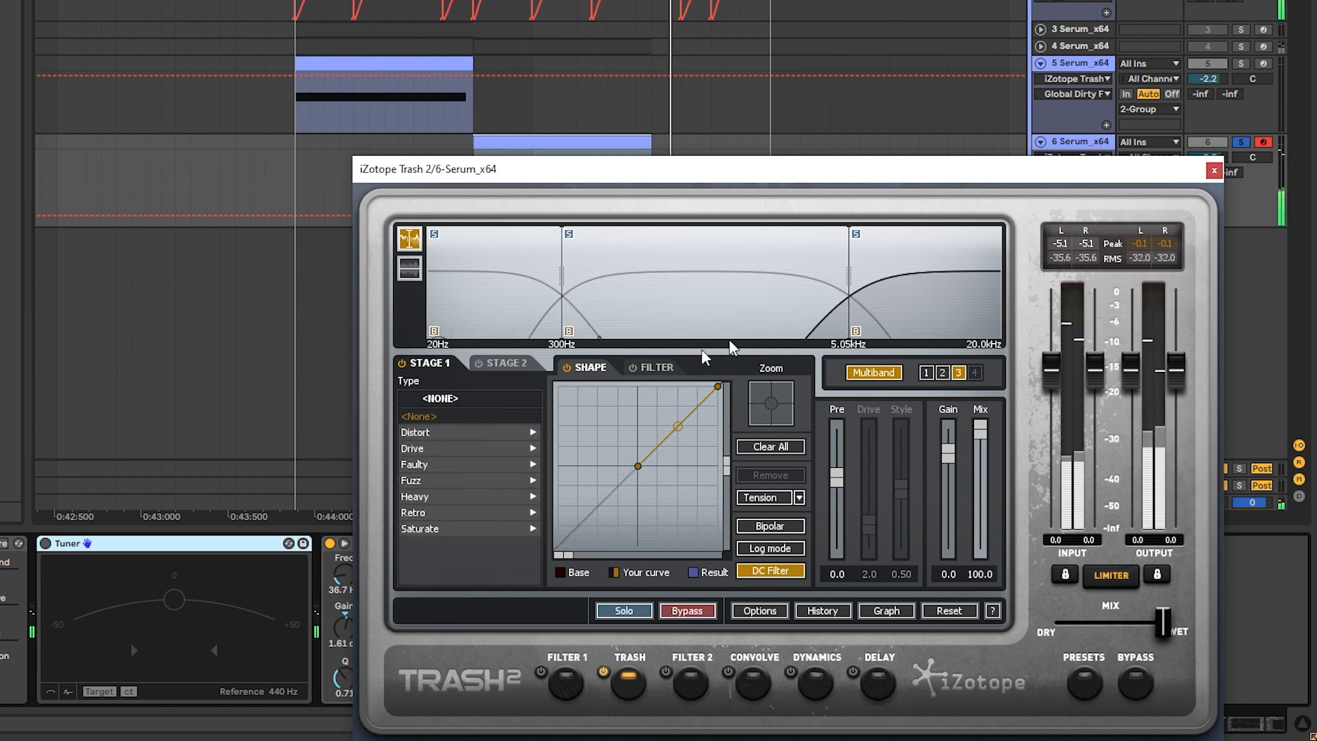
pyautogui.click(1215, 171)
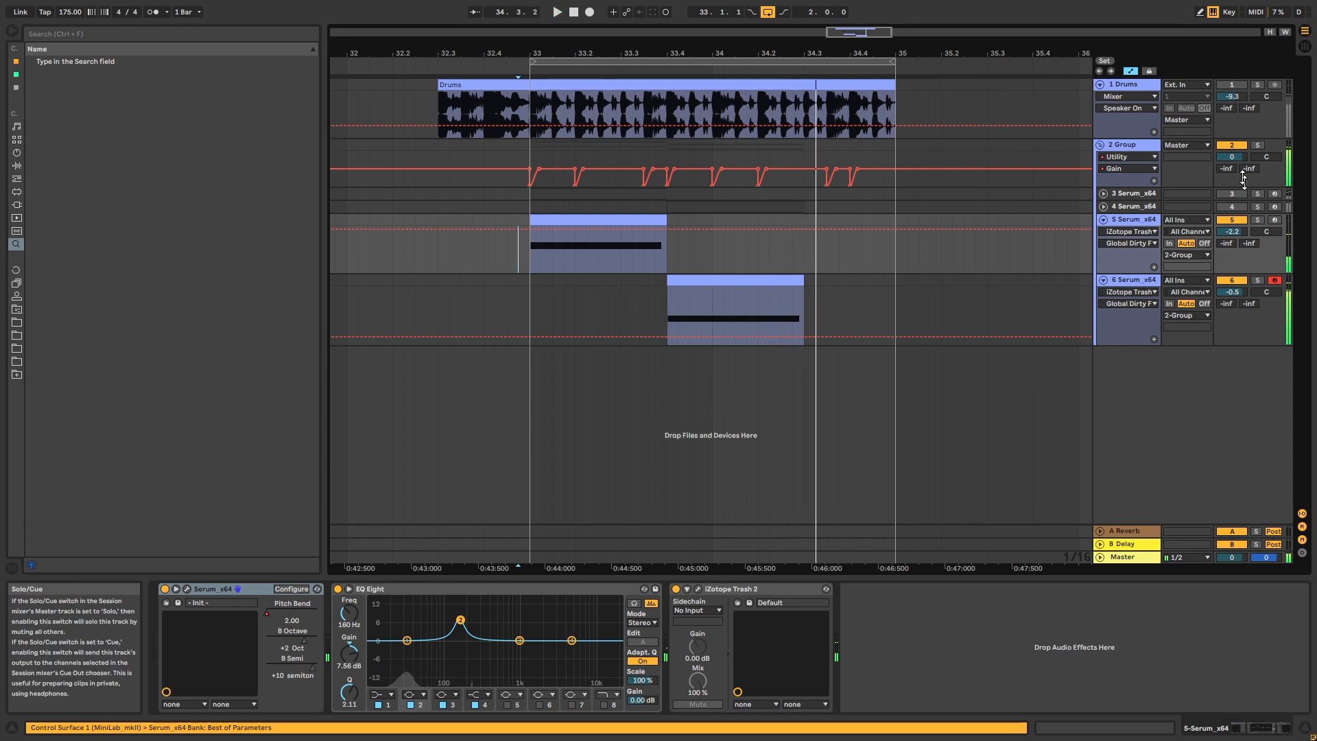
# Play both basses with the drums from bar 33, and select the second bass's clip for playback
pyautogui.click(531, 267)
pyautogui.press('space')
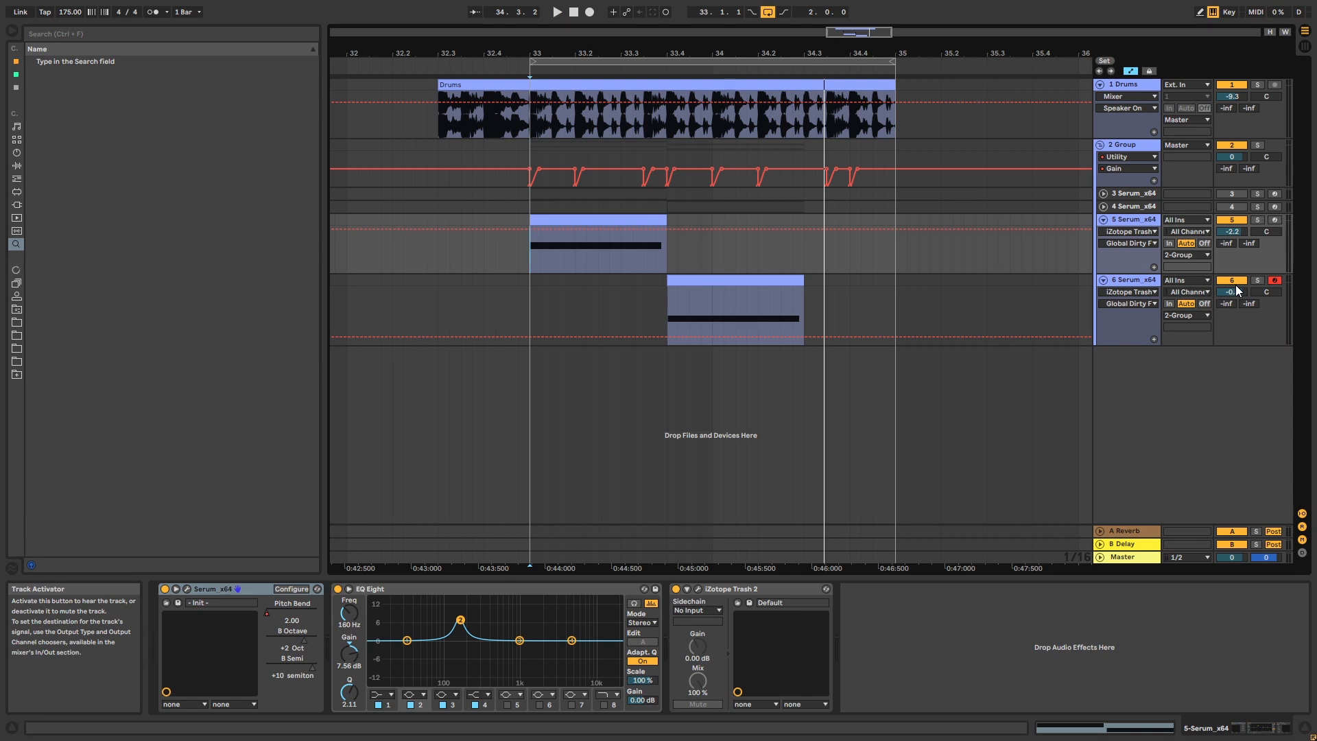
pyautogui.click(675, 279)
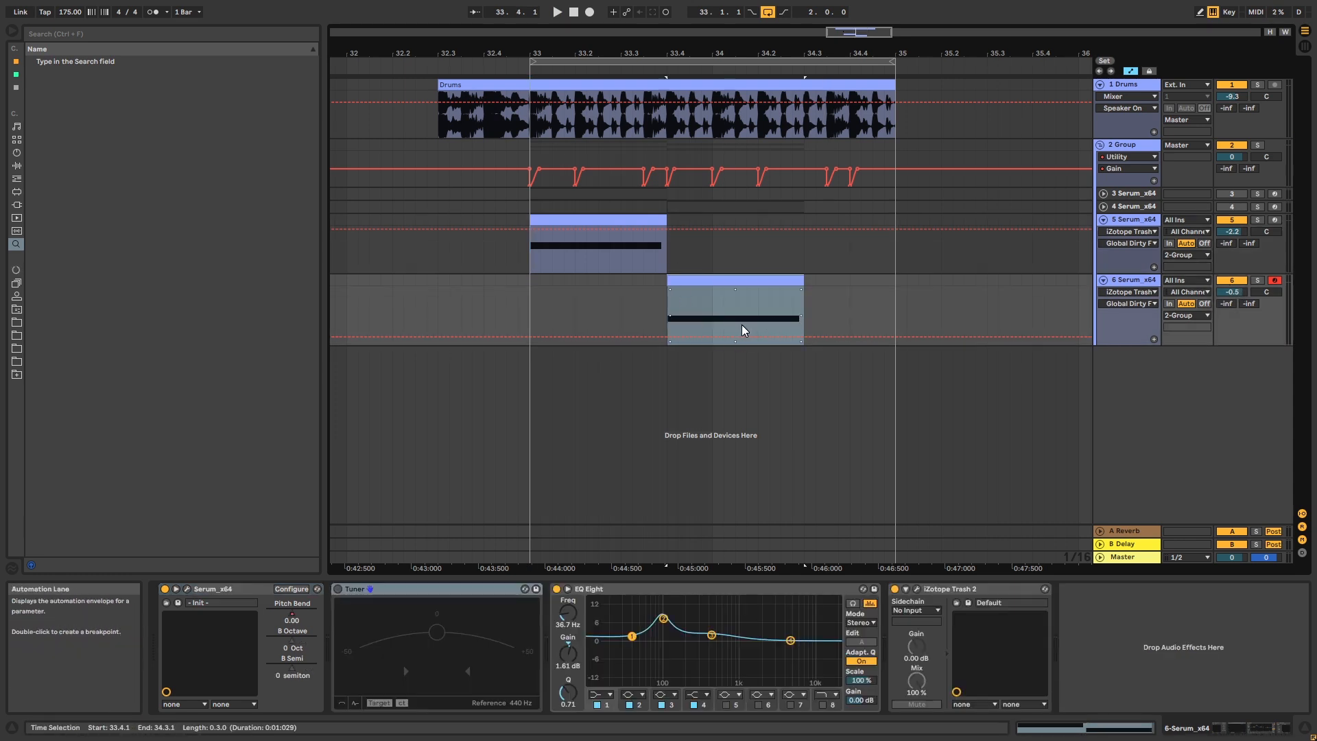
# Reduce oscillator B's level in the second bass's Serum while listening to the clip
pyautogui.click(187, 589)
pyautogui.moveTo(804, 327); pyautogui.dragTo(806, 336)
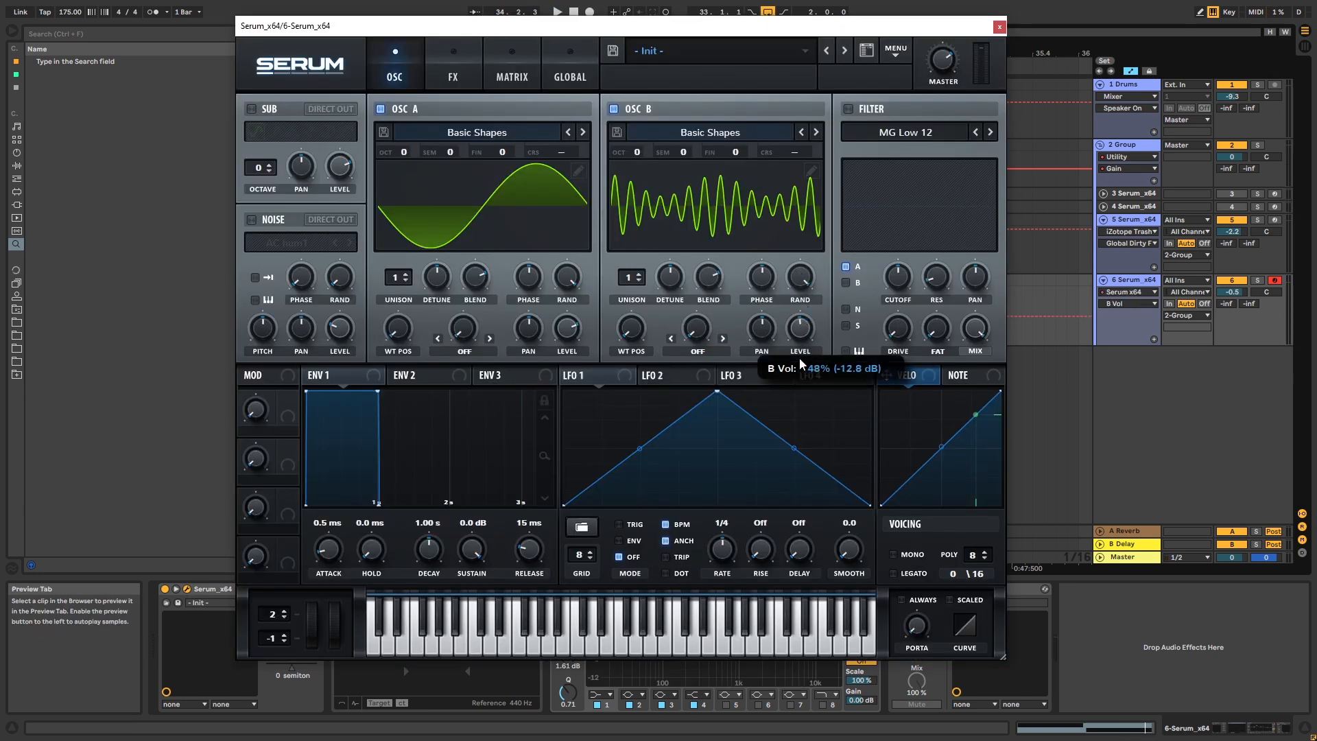
pyautogui.press('space')
pyautogui.moveTo(809, 325); pyautogui.dragTo(809, 320)
pyautogui.click(518, 264)
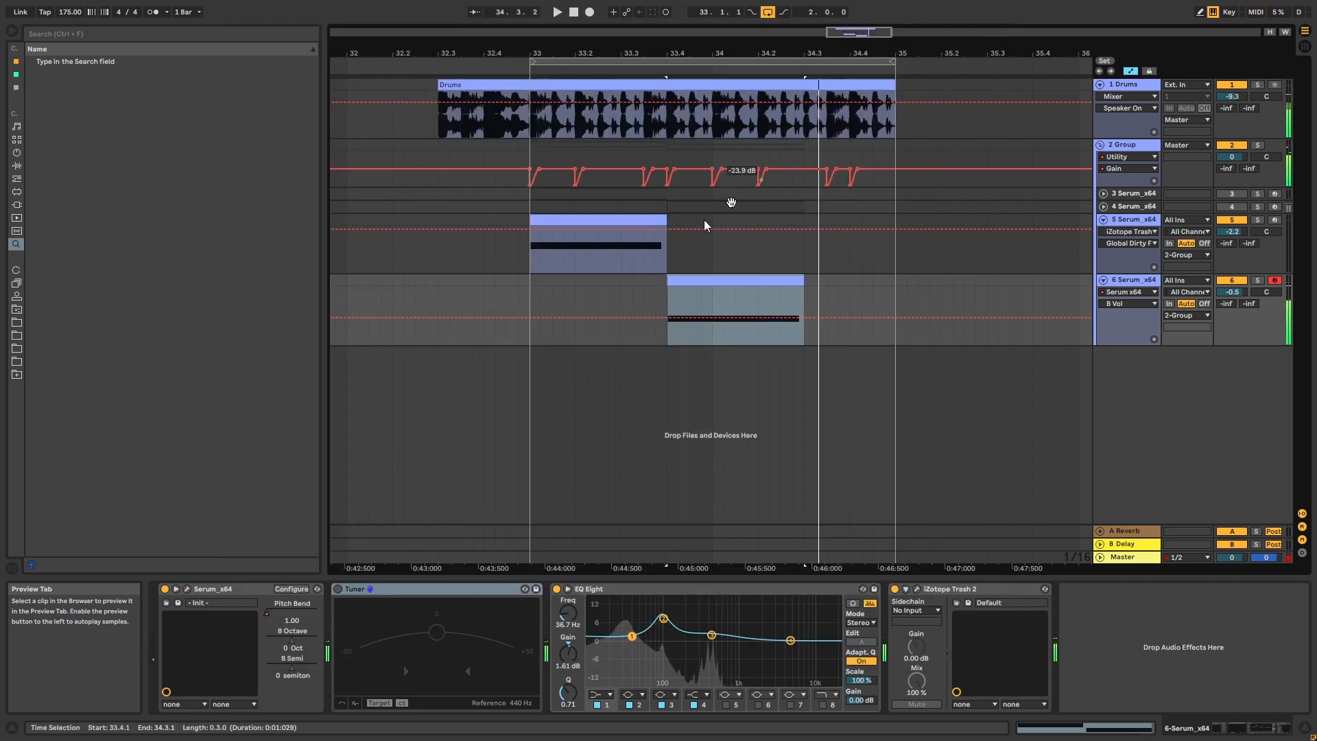
# Solo the first bass and set oscillator B in its Serum to +3 octaves and +7 semitones
pyautogui.click(530, 263)
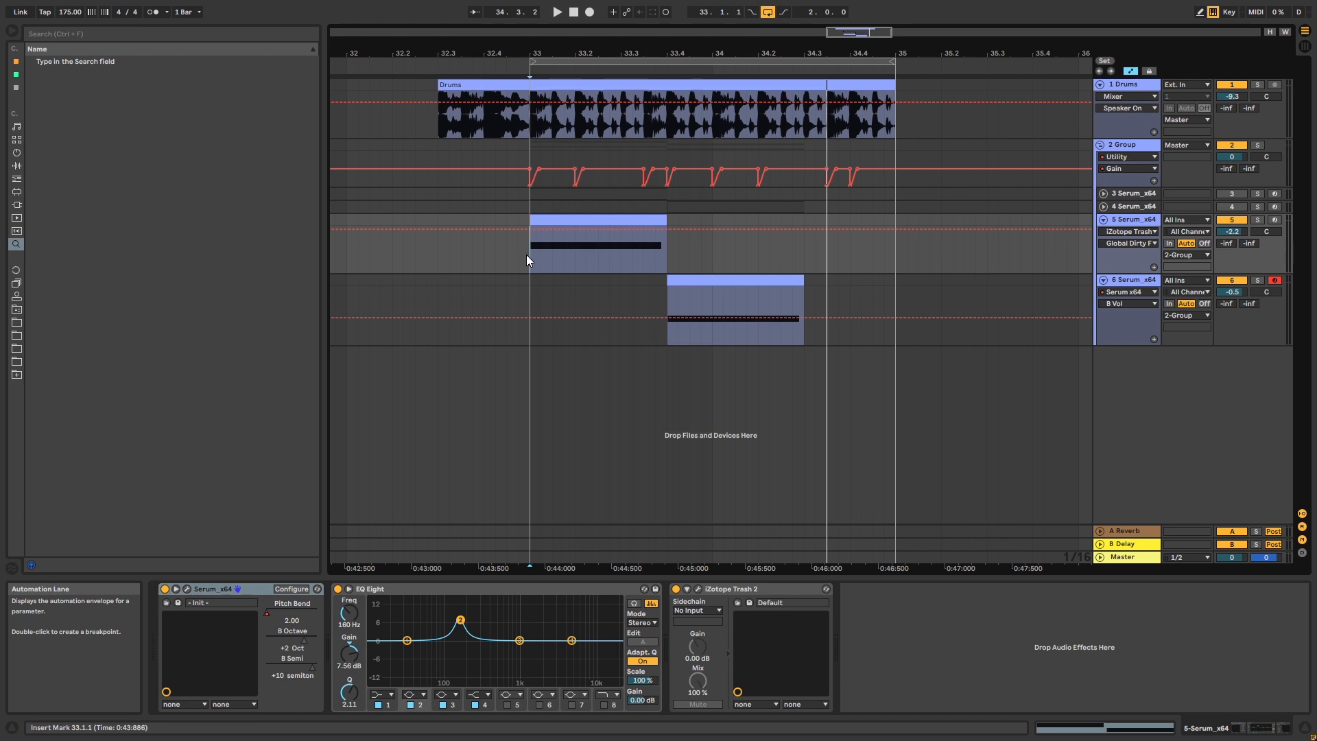
pyautogui.click(186, 589)
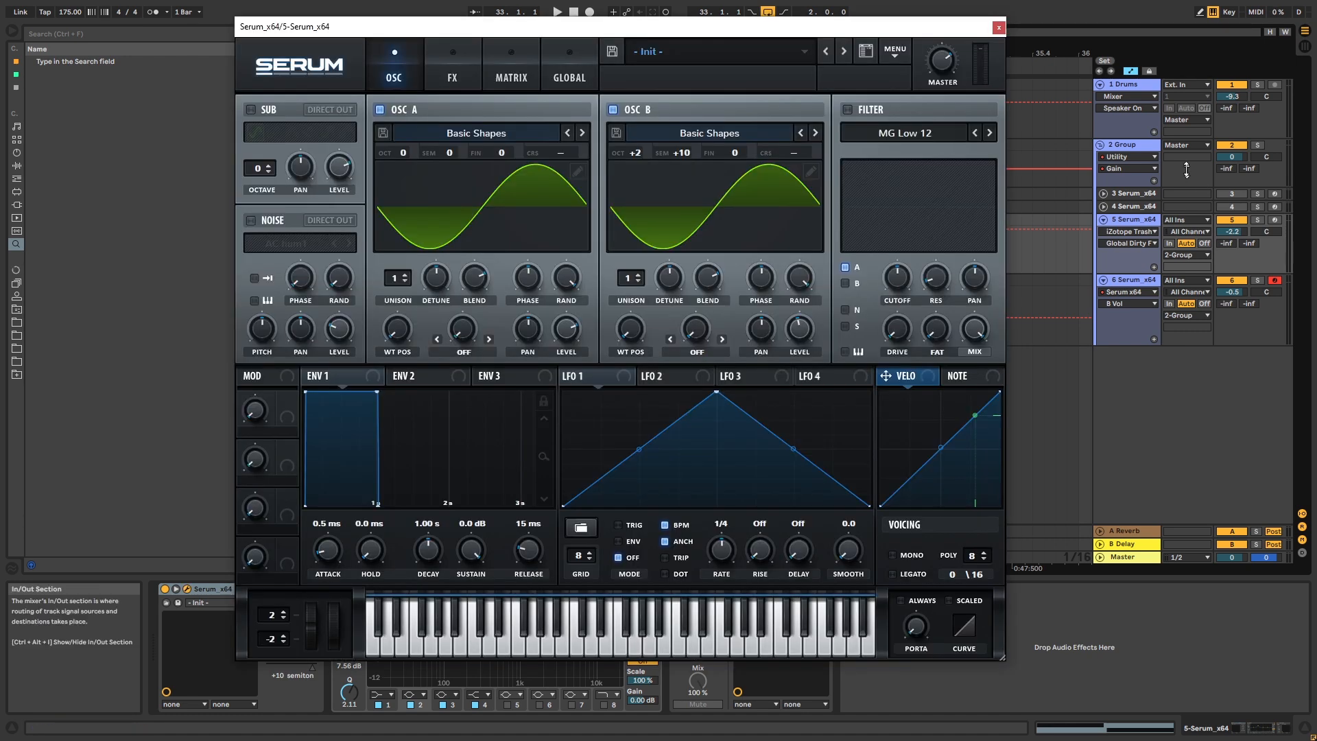
pyautogui.click(1258, 219)
pyautogui.moveTo(686, 151); pyautogui.dragTo(687, 203)
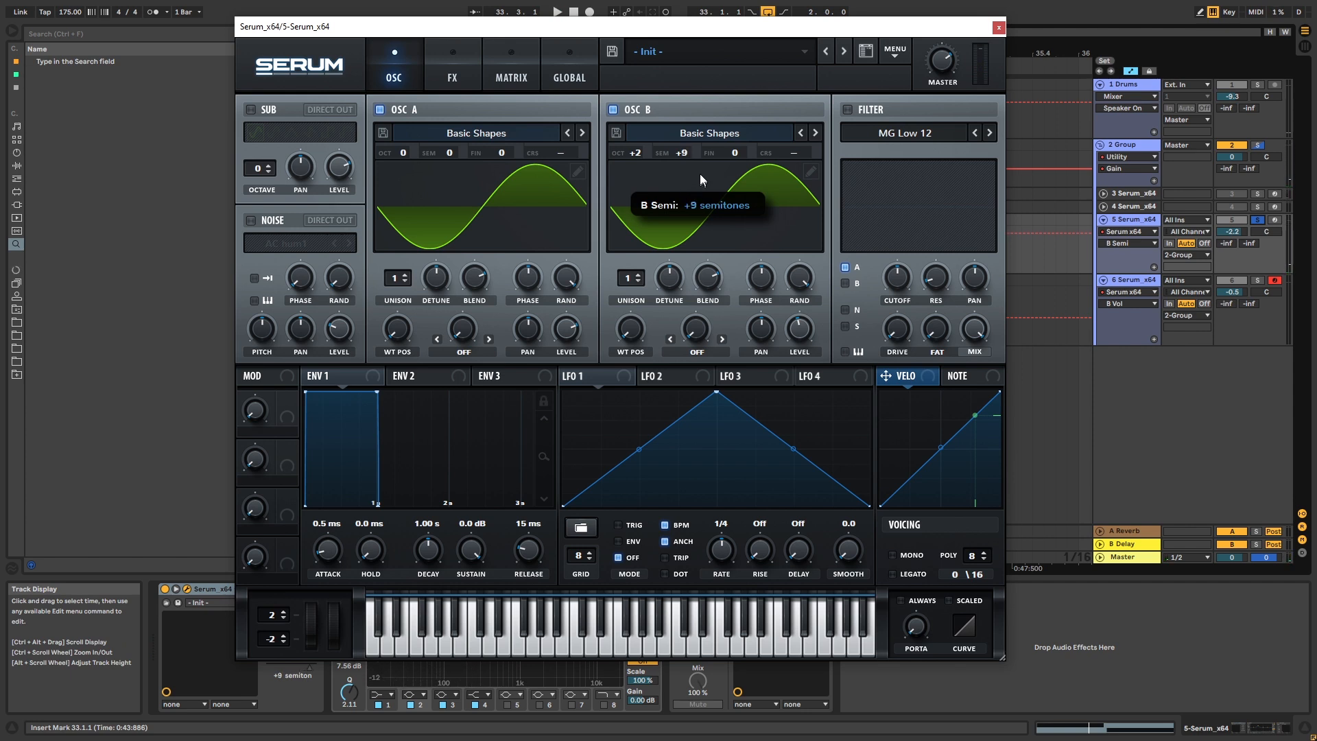
pyautogui.moveTo(638, 153); pyautogui.dragTo(670, 197)
# Modulate oscillator B's level with LFO 1 in the first bass's Serum, set the LFO rate to 1/8, and audition it
pyautogui.moveTo(567, 376); pyautogui.dragTo(791, 345)
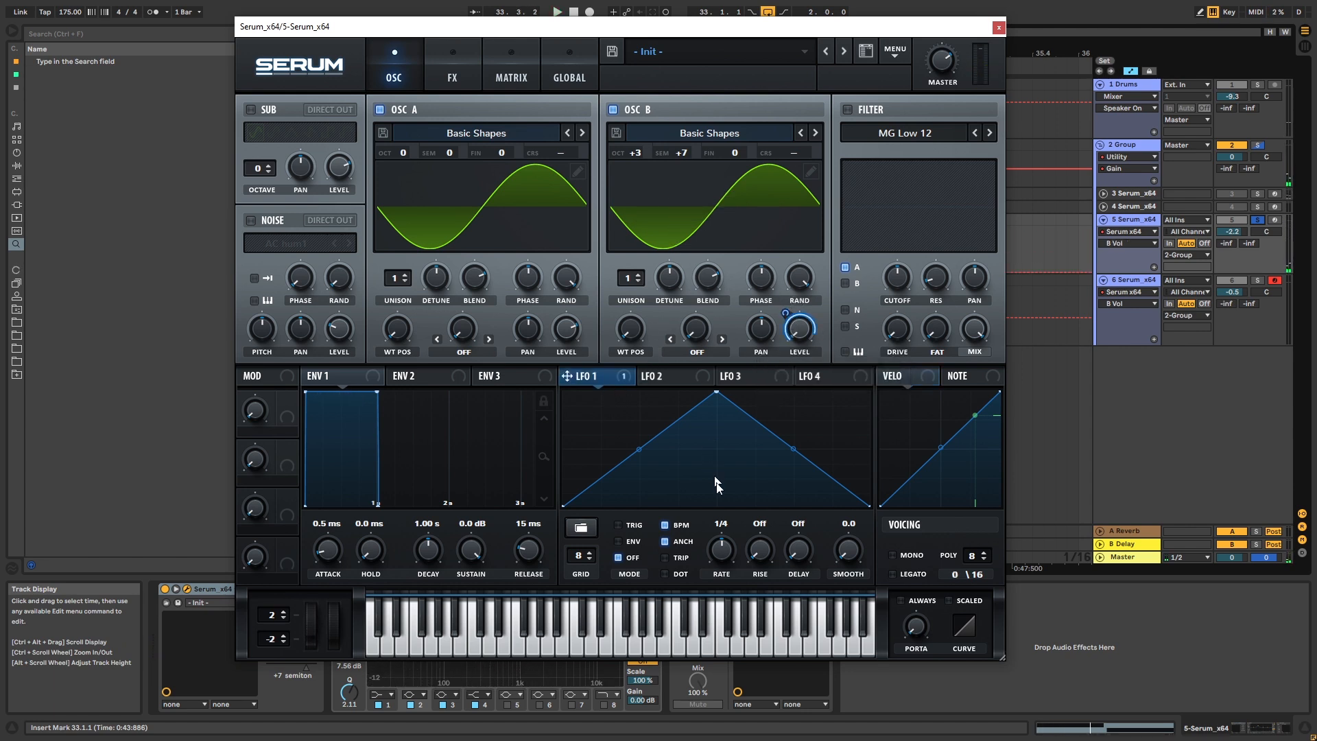
pyautogui.press('space')
pyautogui.press('space')
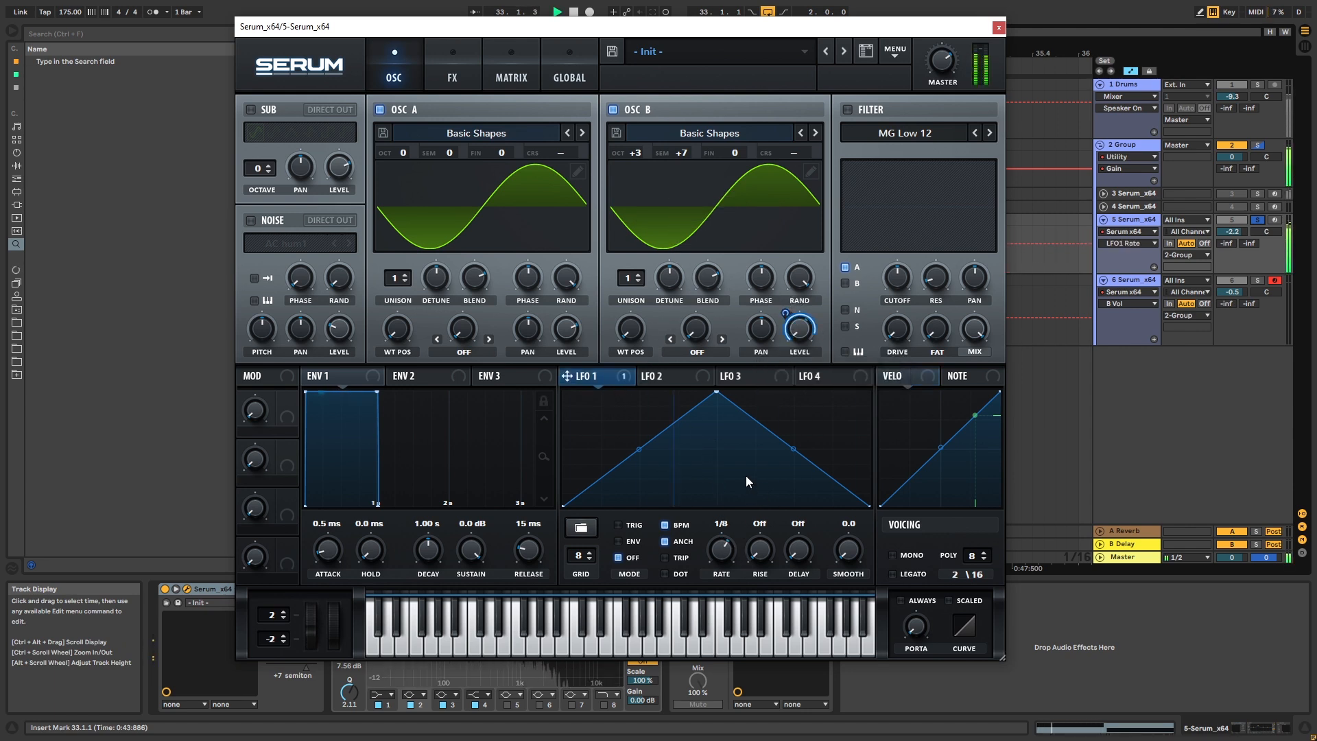
pyautogui.press('space')
# Take the first bass out of solo and shorten the end of its clip by half a beat
pyautogui.click(998, 31)
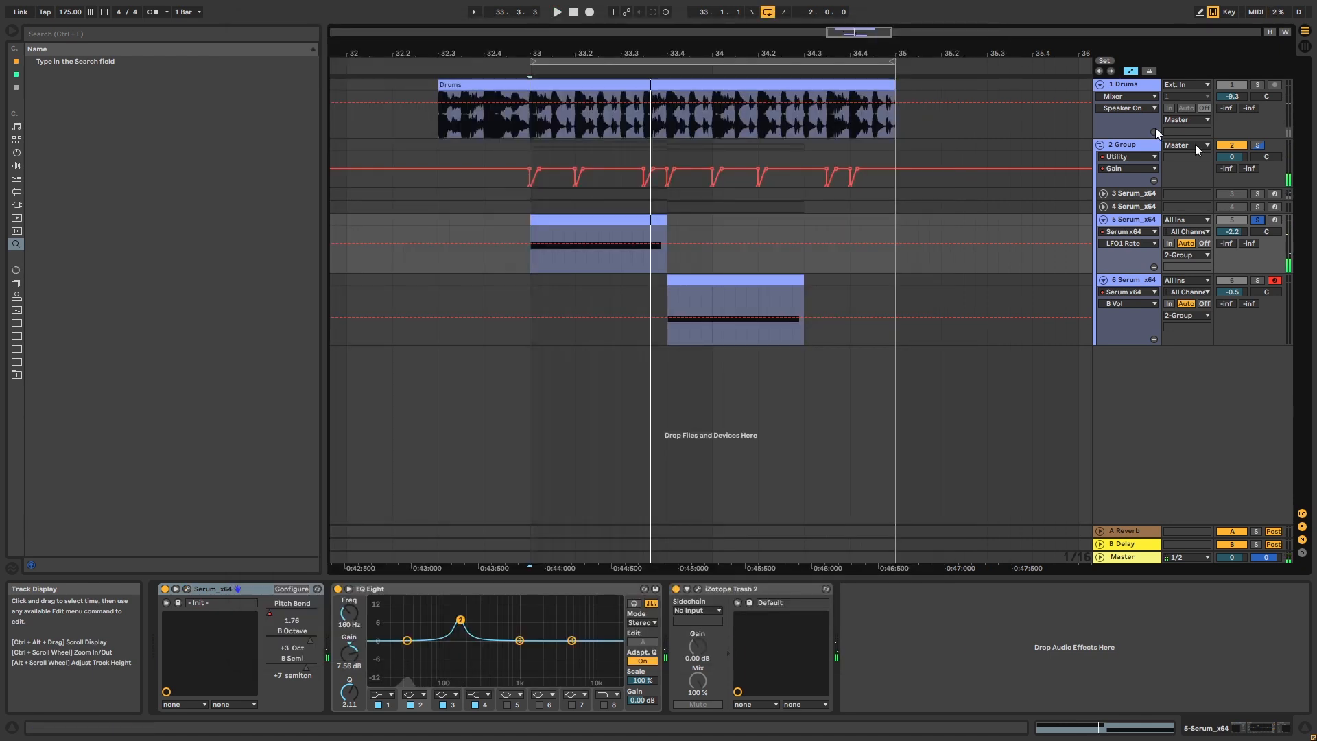
pyautogui.press('space')
pyautogui.moveTo(667, 219)
pyautogui.mouseDown()
pyautogui.moveTo(623, 220)
pyautogui.moveTo(649, 218)
pyautogui.mouseUp()
pyautogui.press('space')
# Solo the second bass and modulate its Serum's oscillator B level with LFO 1 in Trig mode at a 1/4 rate
pyautogui.click(701, 282)
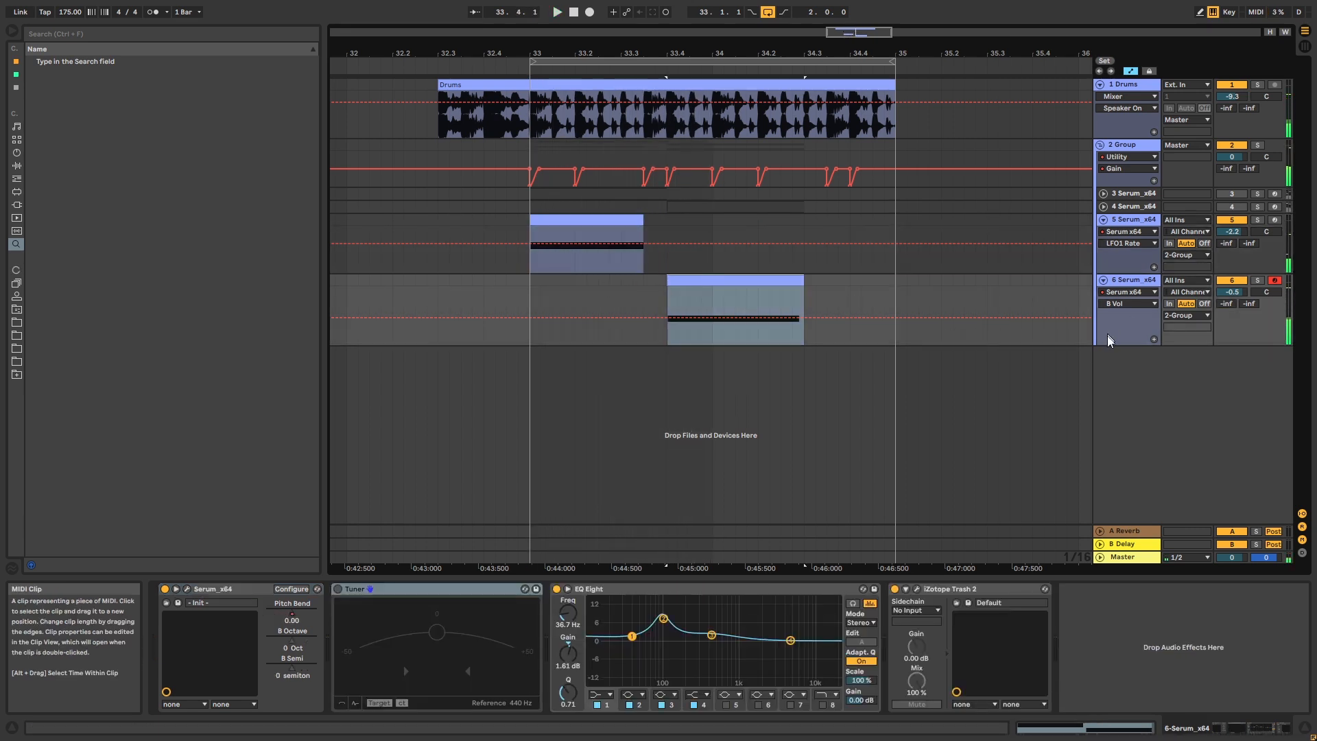
pyautogui.click(1257, 279)
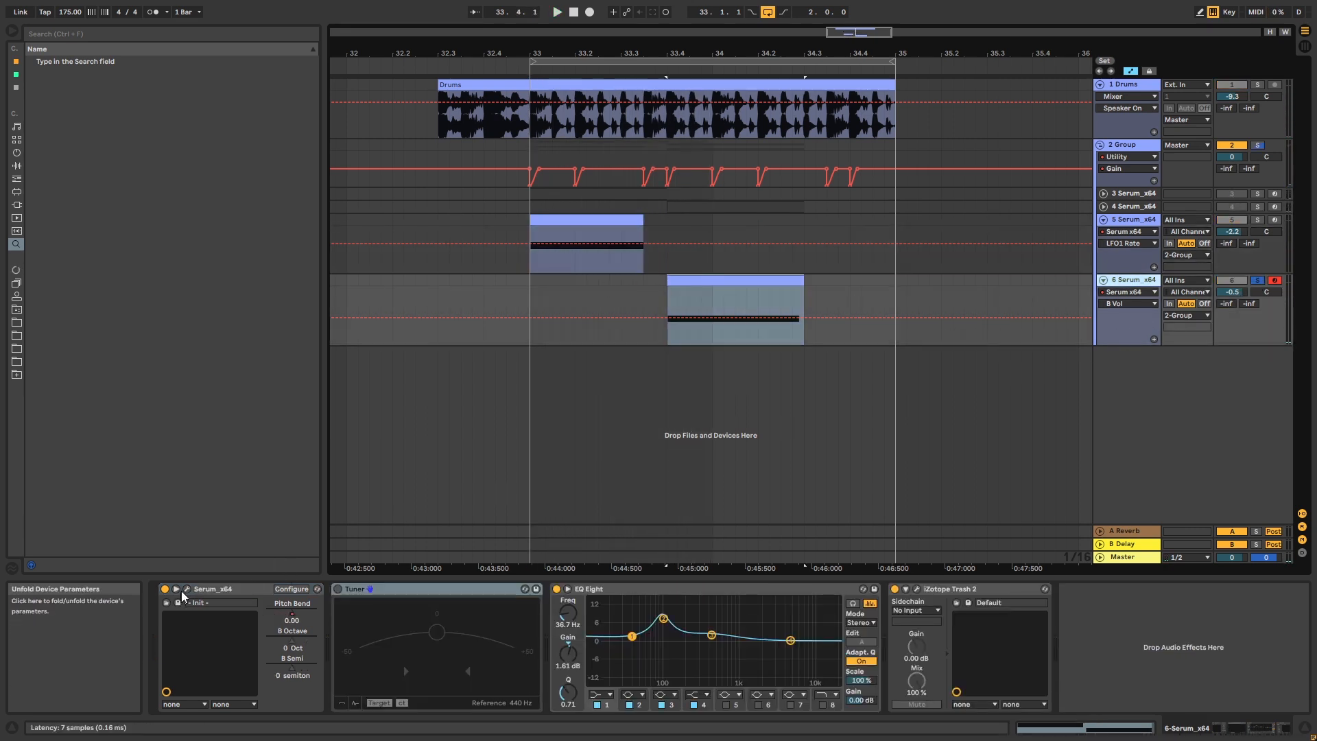
pyautogui.click(187, 589)
pyautogui.moveTo(800, 331); pyautogui.dragTo(786, 309)
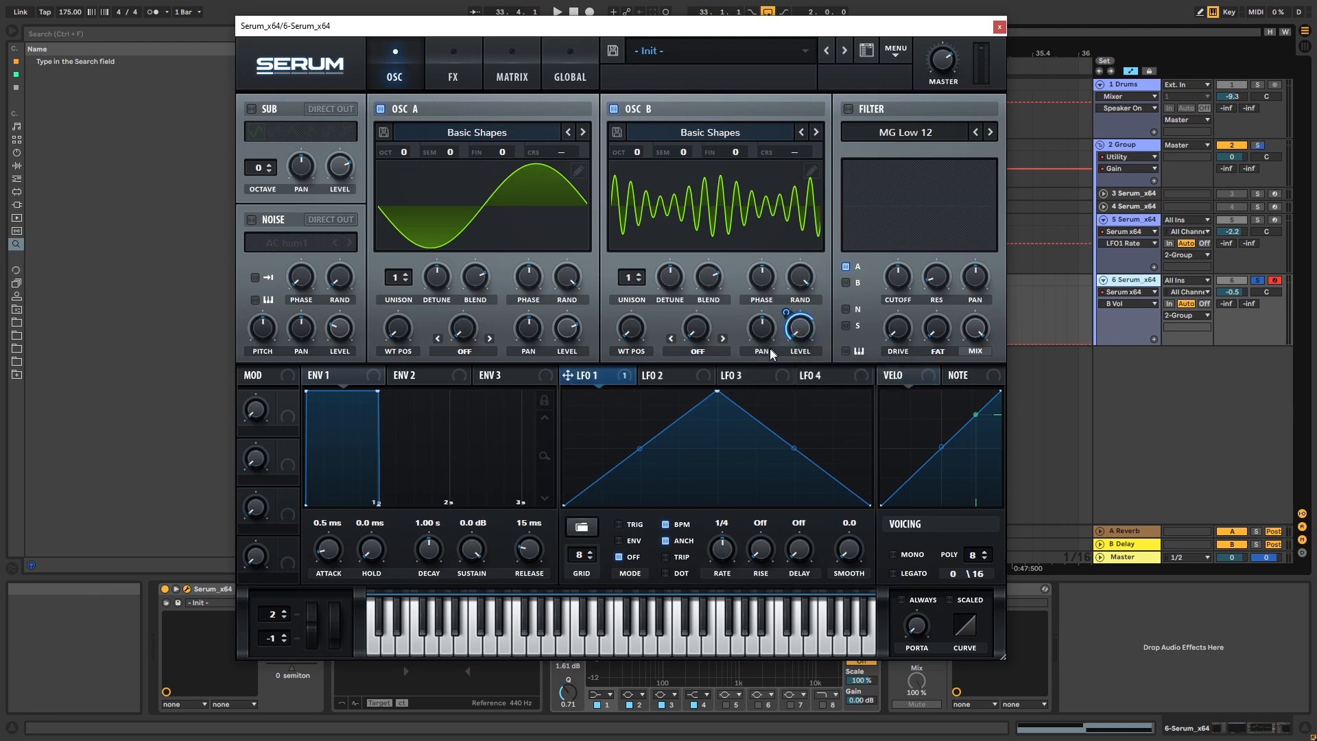
pyautogui.click(631, 526)
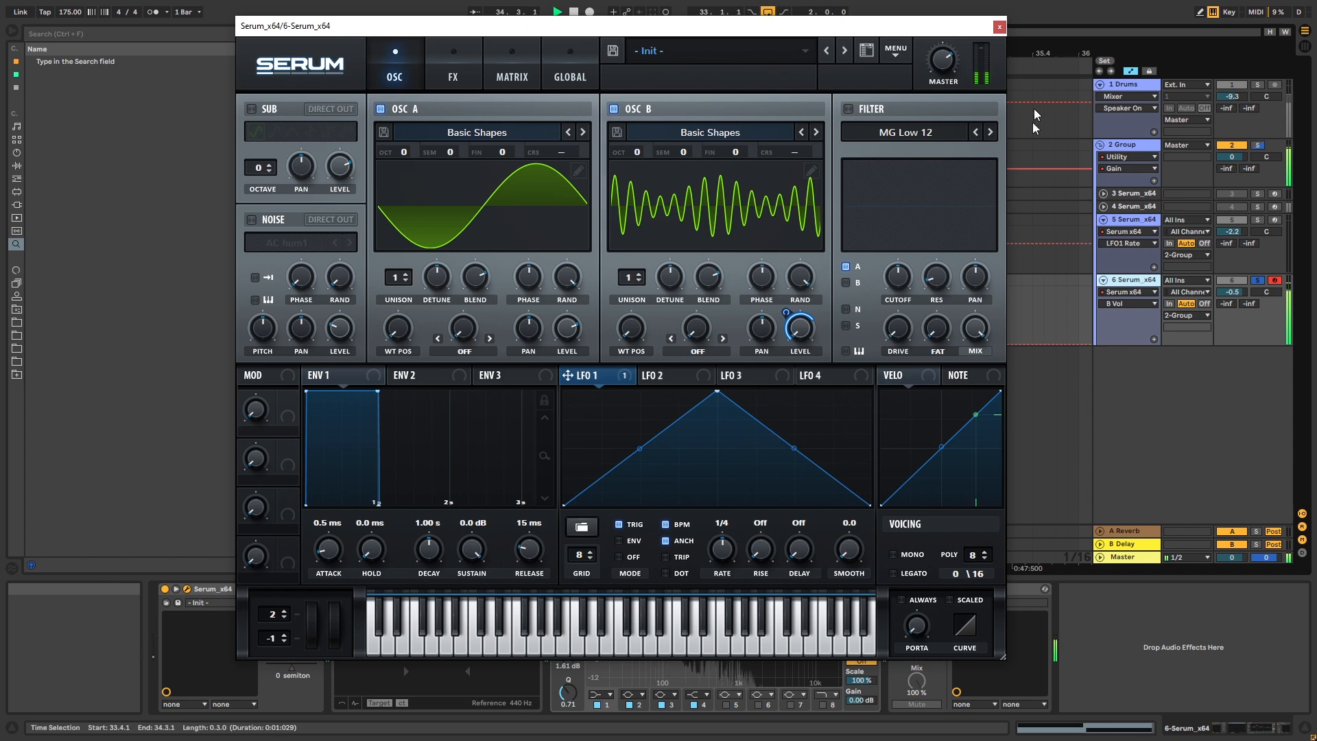
pyautogui.click(999, 27)
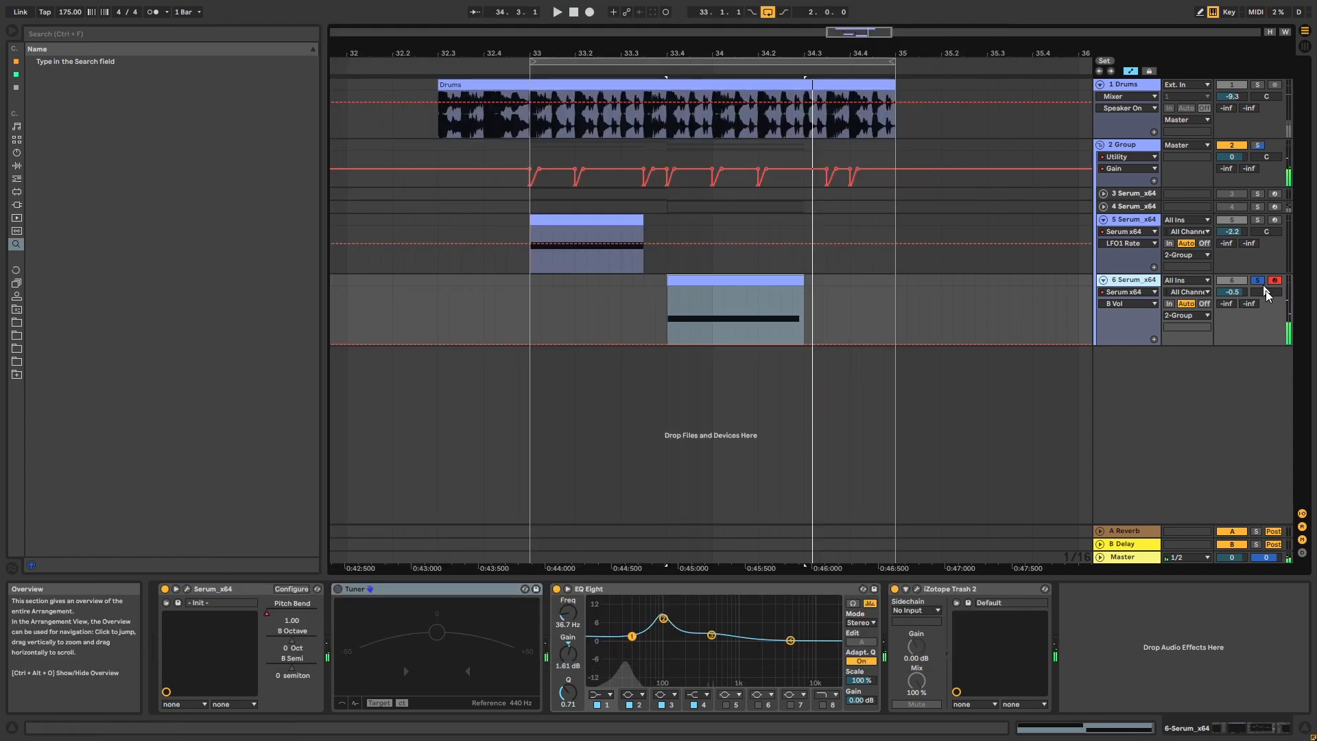
# Audition both basses with the drums and set LFO 1's rate in the second bass's Serum to 1/8
pyautogui.click(528, 300)
pyautogui.press('space')
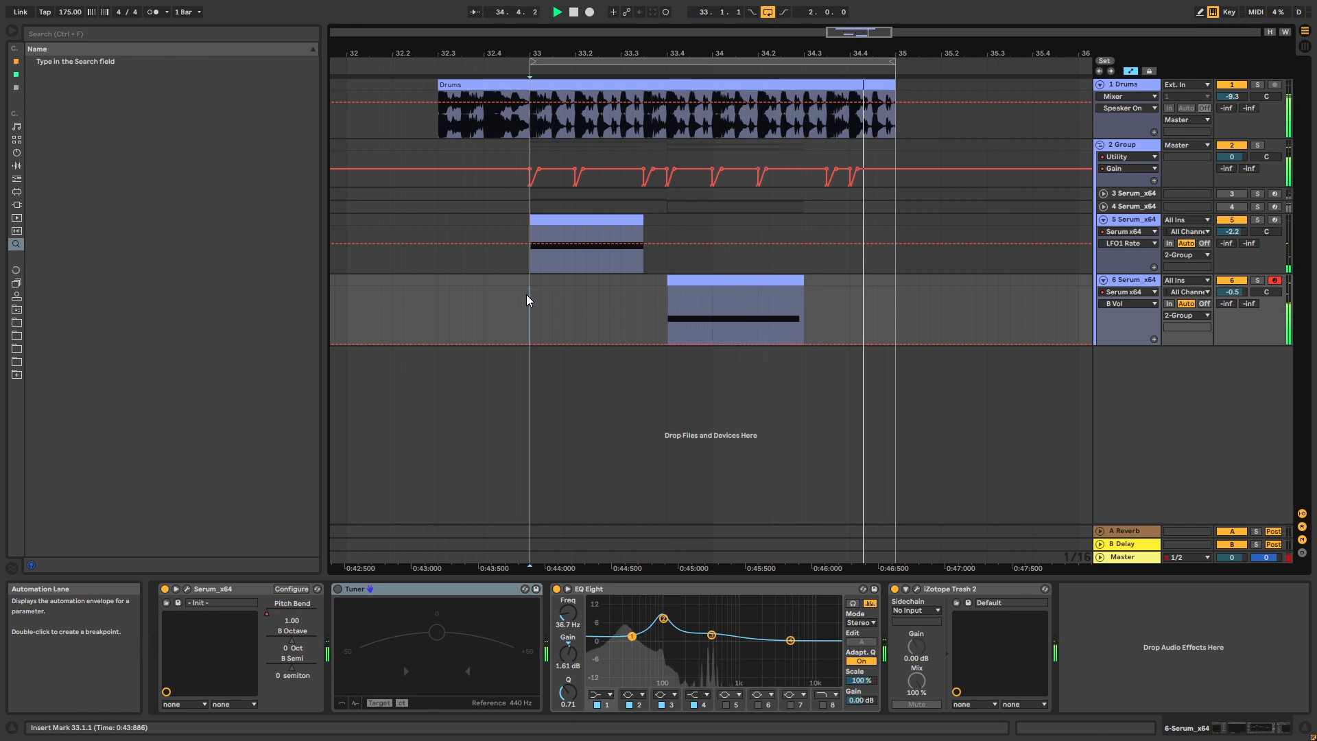
pyautogui.click(186, 588)
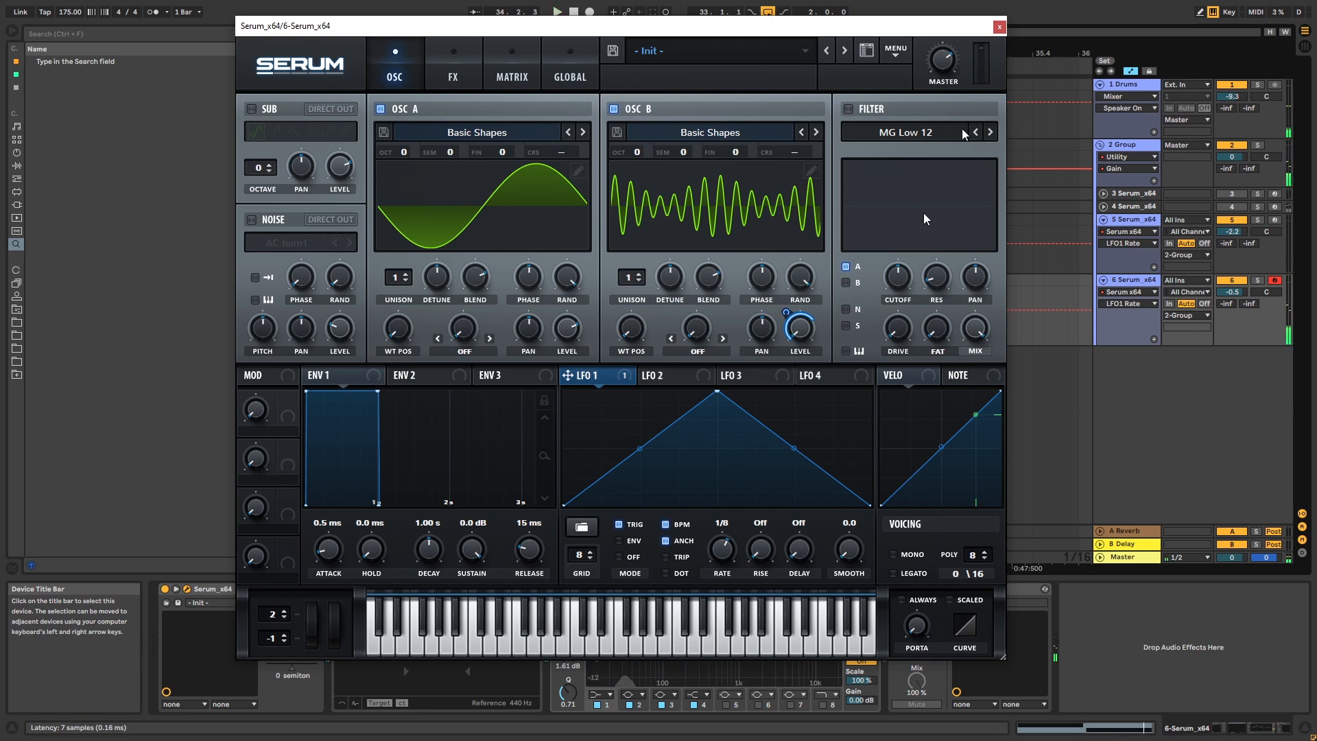
pyautogui.click(999, 26)
# Automate the second bass's LFO 1 Rate to drop from 0.60 to 0.51 at 34.2, and play the result
pyautogui.press('space')
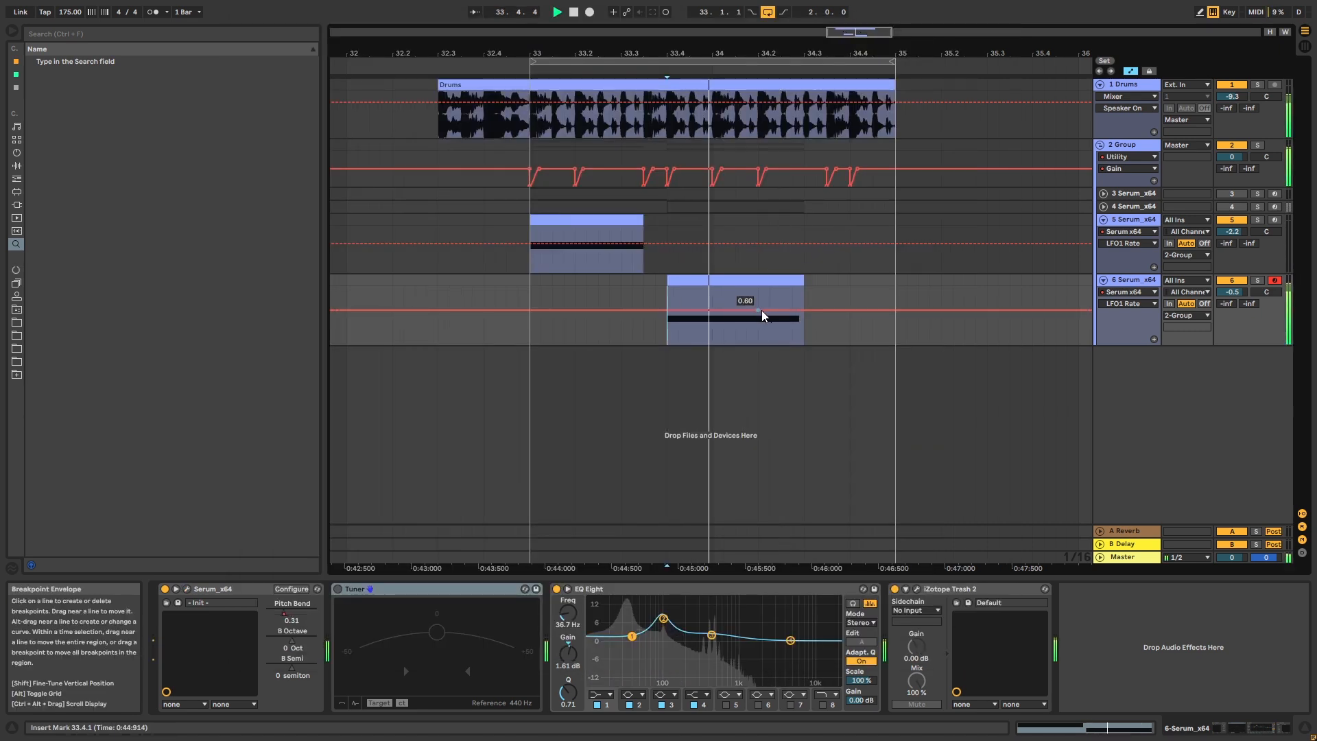
pyautogui.press('space')
pyautogui.click(762, 310)
pyautogui.moveTo(761, 311); pyautogui.dragTo(758, 316)
pyautogui.press('space')
pyautogui.press('space')
pyautogui.press('space')
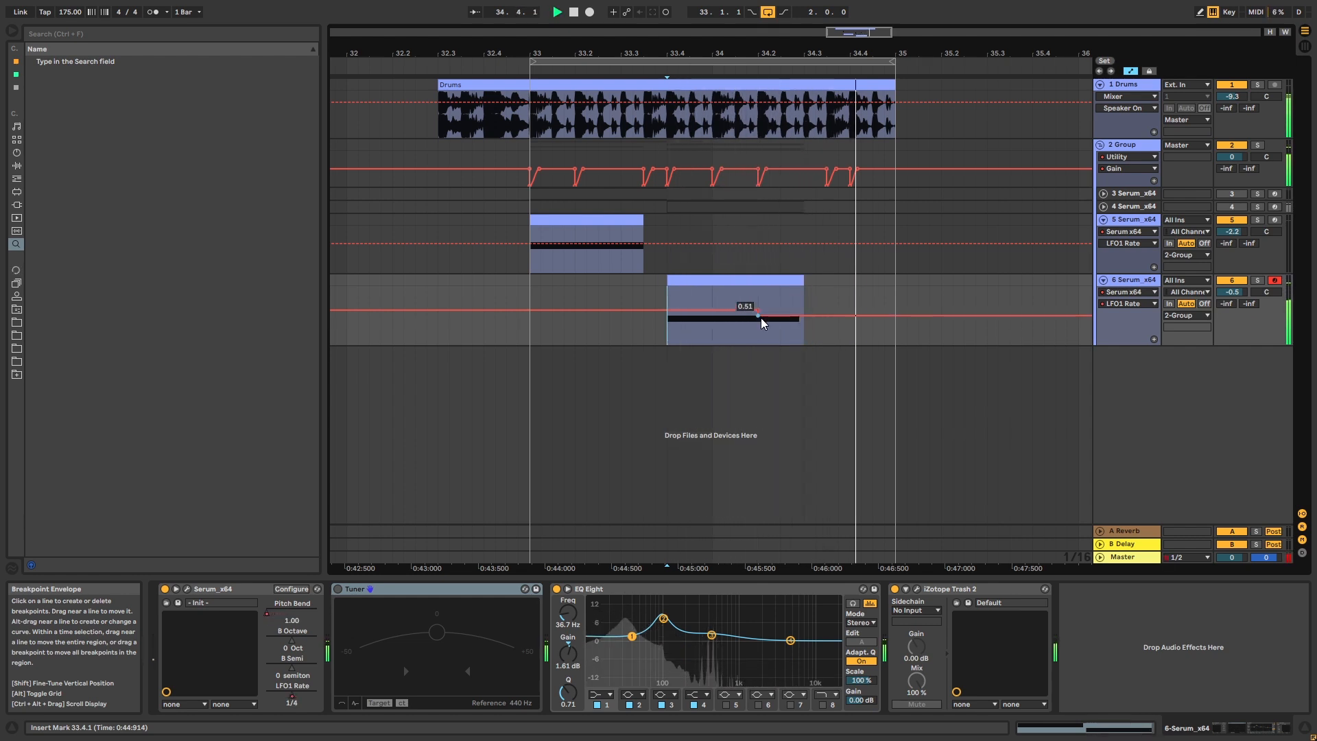
# In the second bass's Serum, lower oscillator B's harmonics at bin 10 and just above the tallest bin in the wavetable editor, auditioning the sound
pyautogui.click(187, 588)
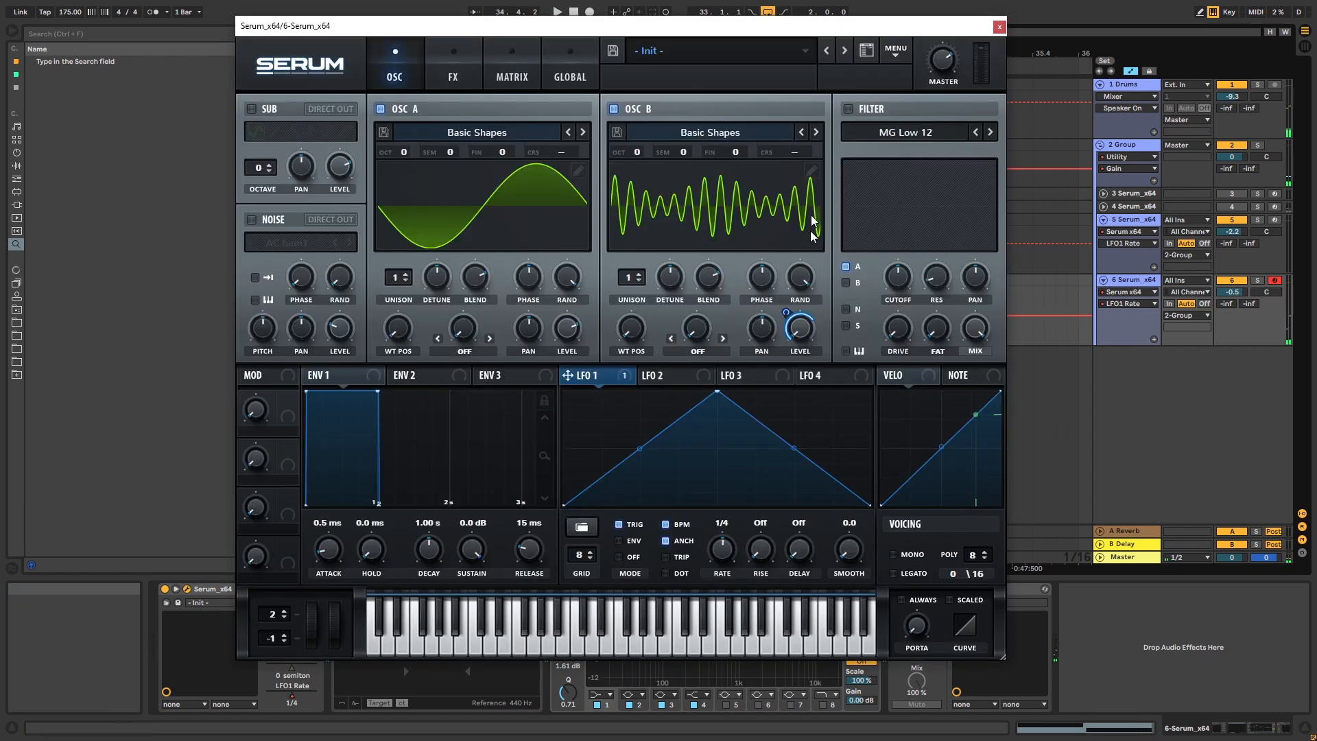
pyautogui.click(812, 170)
pyautogui.moveTo(449, 137); pyautogui.dragTo(479, 162)
pyautogui.moveTo(420, 105)
pyautogui.mouseDown()
pyautogui.moveTo(452, 122)
pyautogui.moveTo(427, 144)
pyautogui.mouseUp()
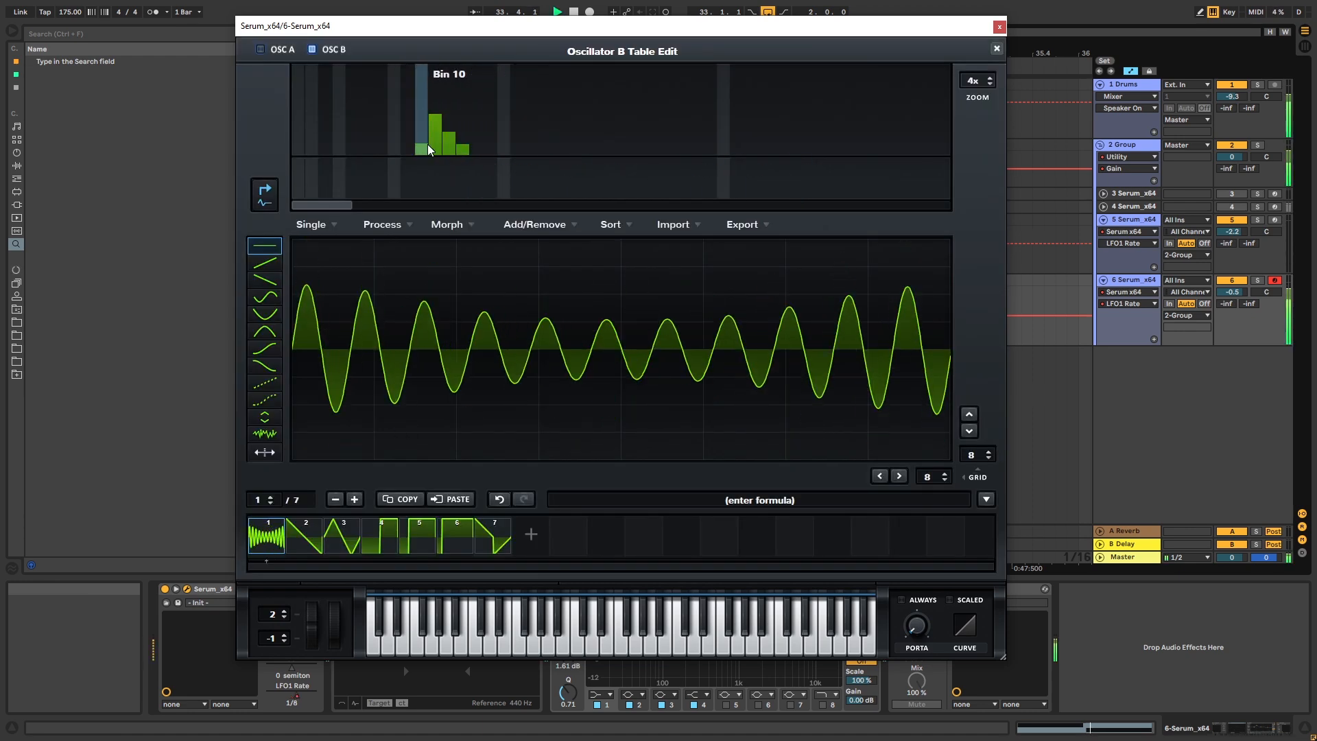
pyautogui.press('space')
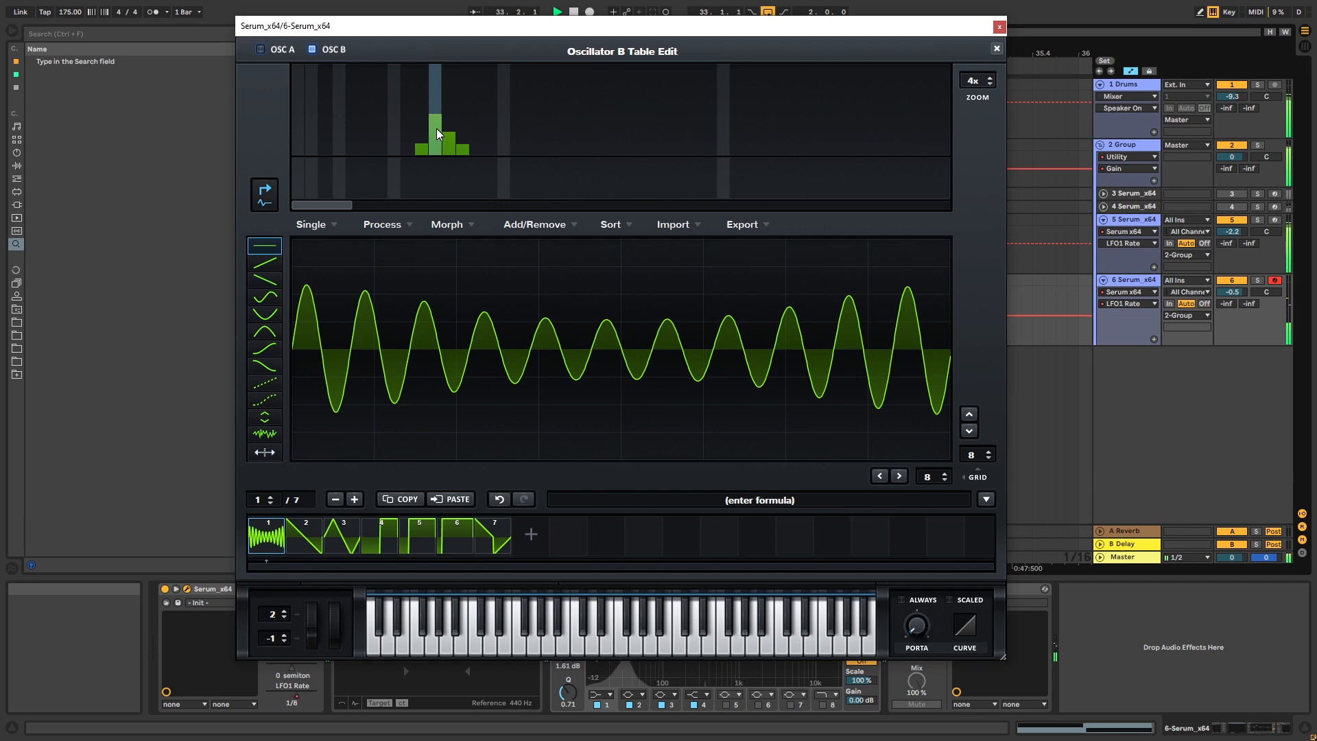
pyautogui.click(998, 49)
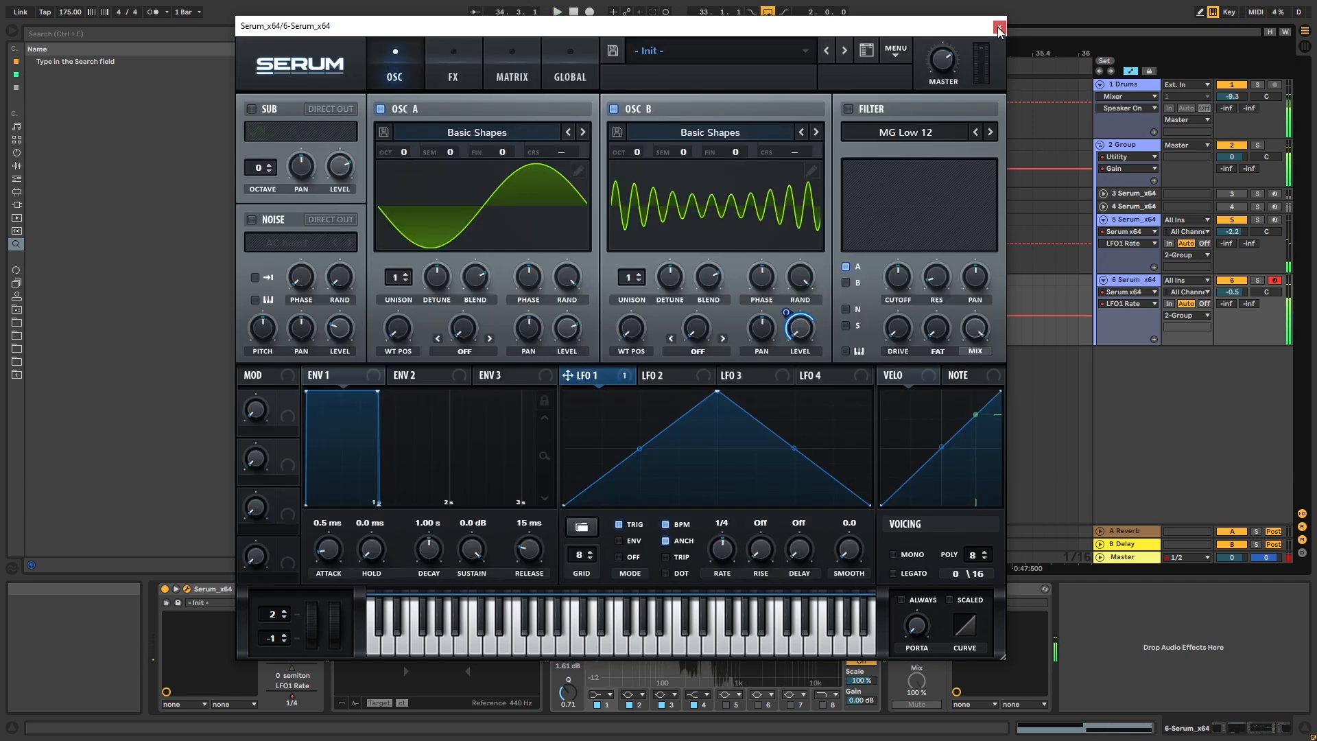
pyautogui.click(1000, 27)
pyautogui.press('space')
# In the first bass's Serum, set oscillator B's octave to +2, reduce LFO 1's modulation amount on its level, and audition the loop
pyautogui.click(508, 244)
pyautogui.click(187, 589)
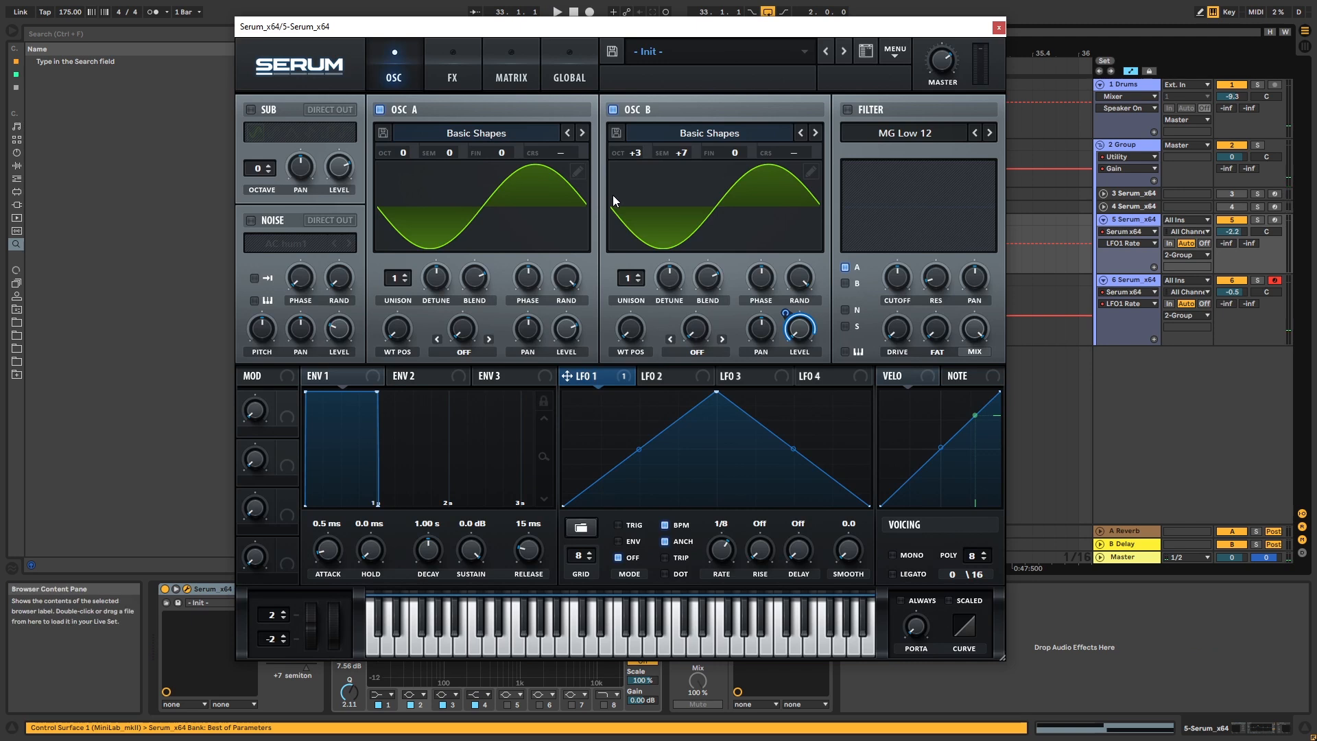
pyautogui.moveTo(639, 148); pyautogui.dragTo(638, 164)
pyautogui.press('space')
pyautogui.moveTo(786, 314); pyautogui.dragTo(788, 331)
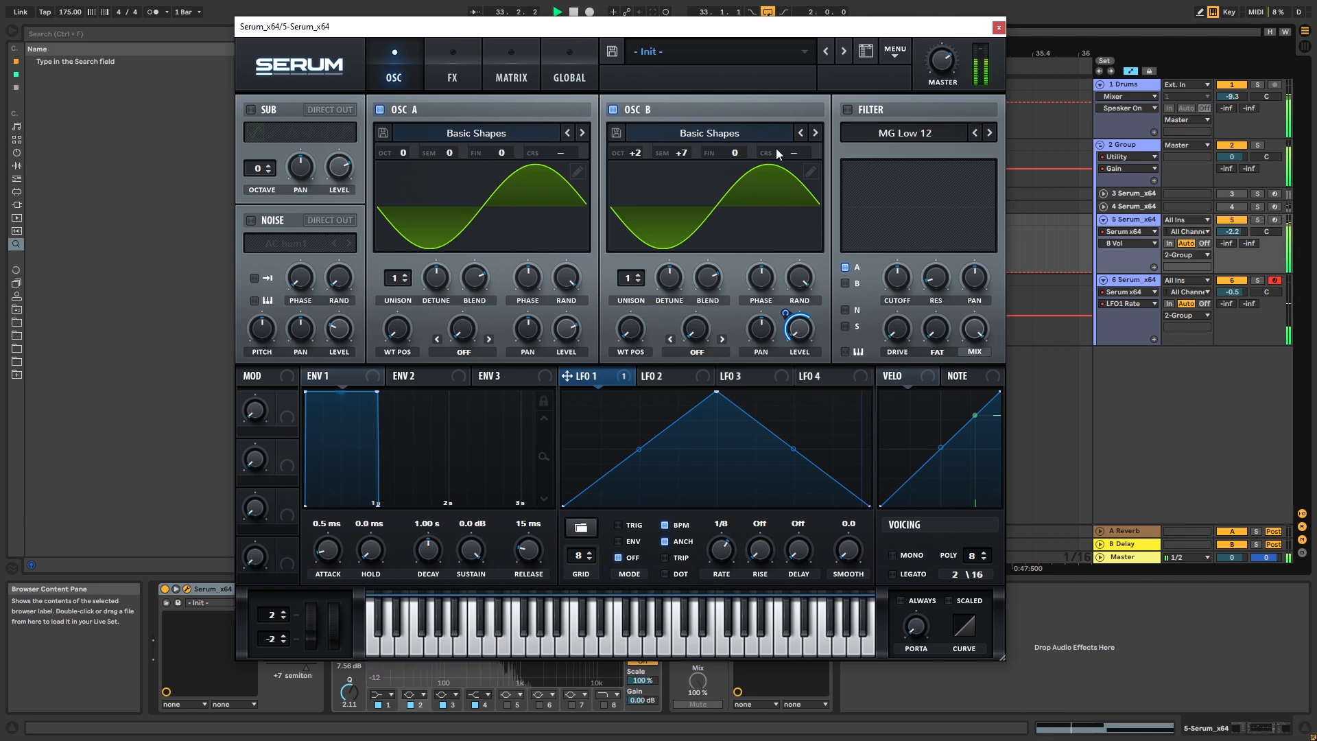
pyautogui.click(998, 27)
pyautogui.press('space')
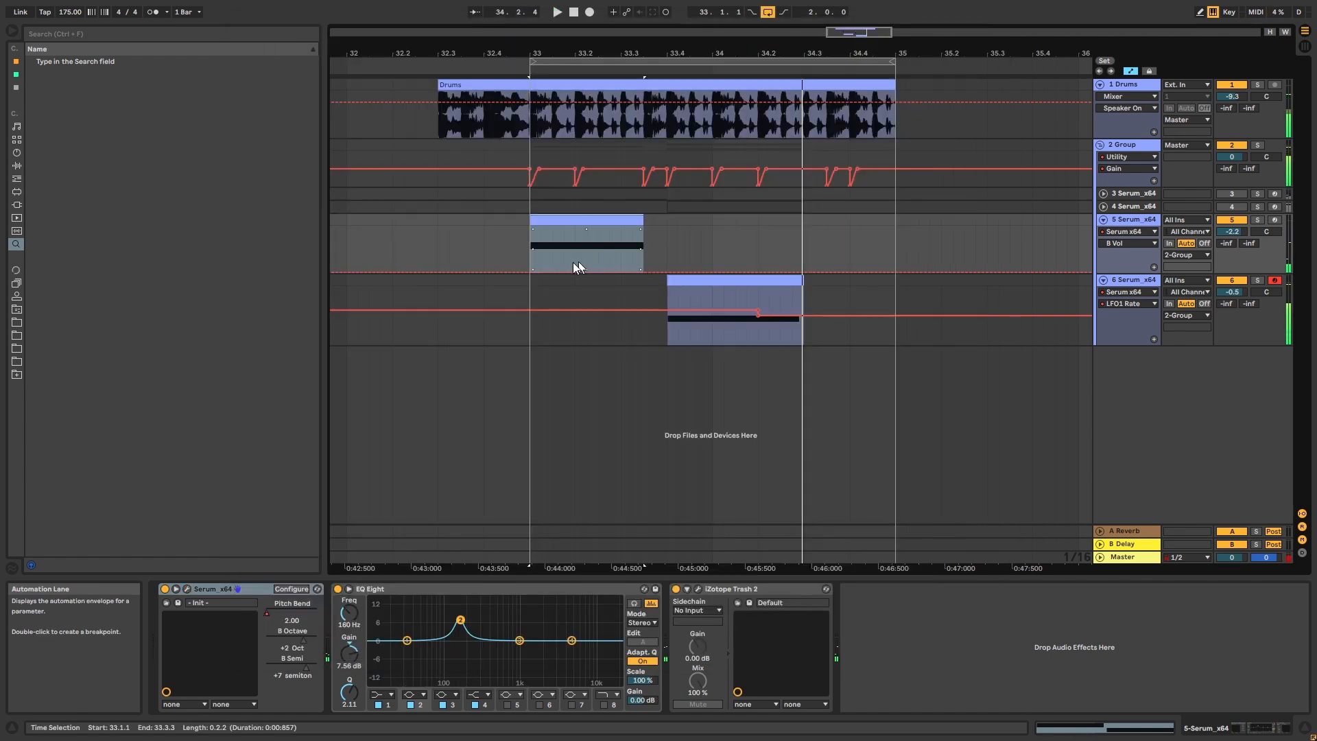
pyautogui.click(532, 245)
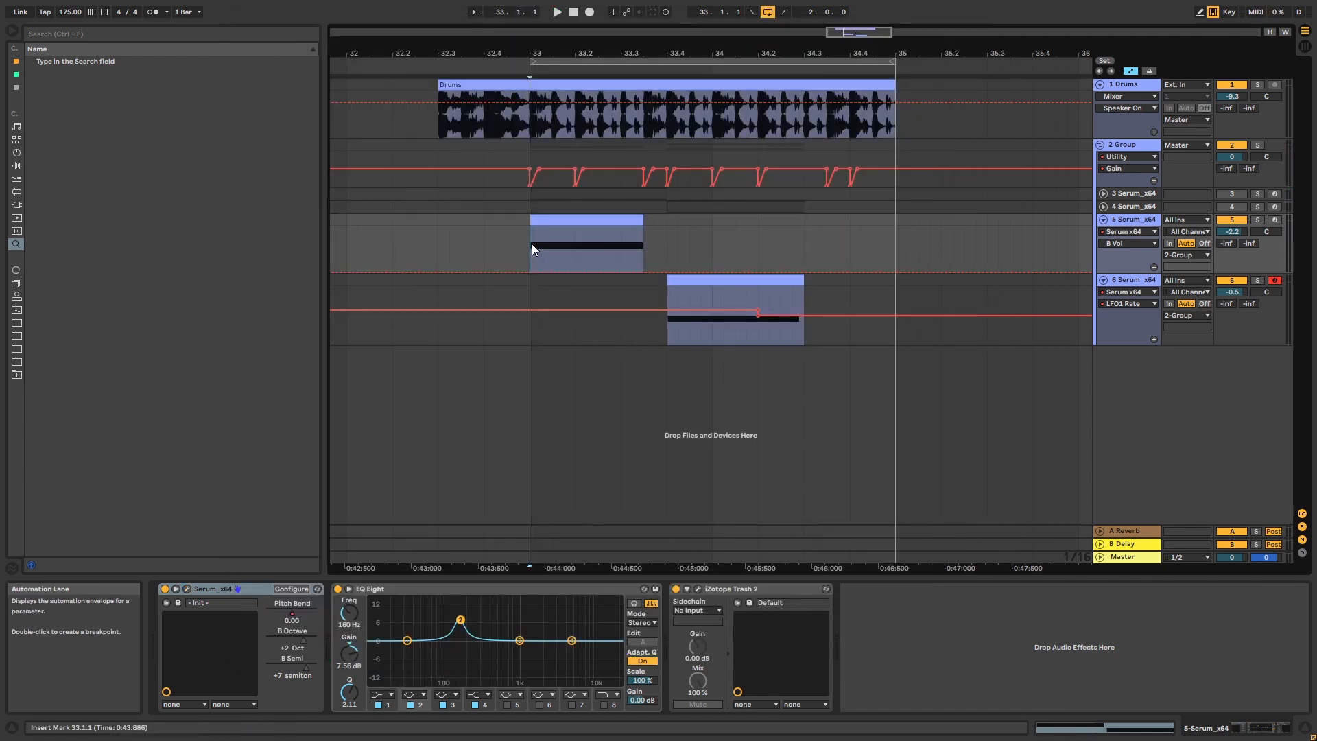